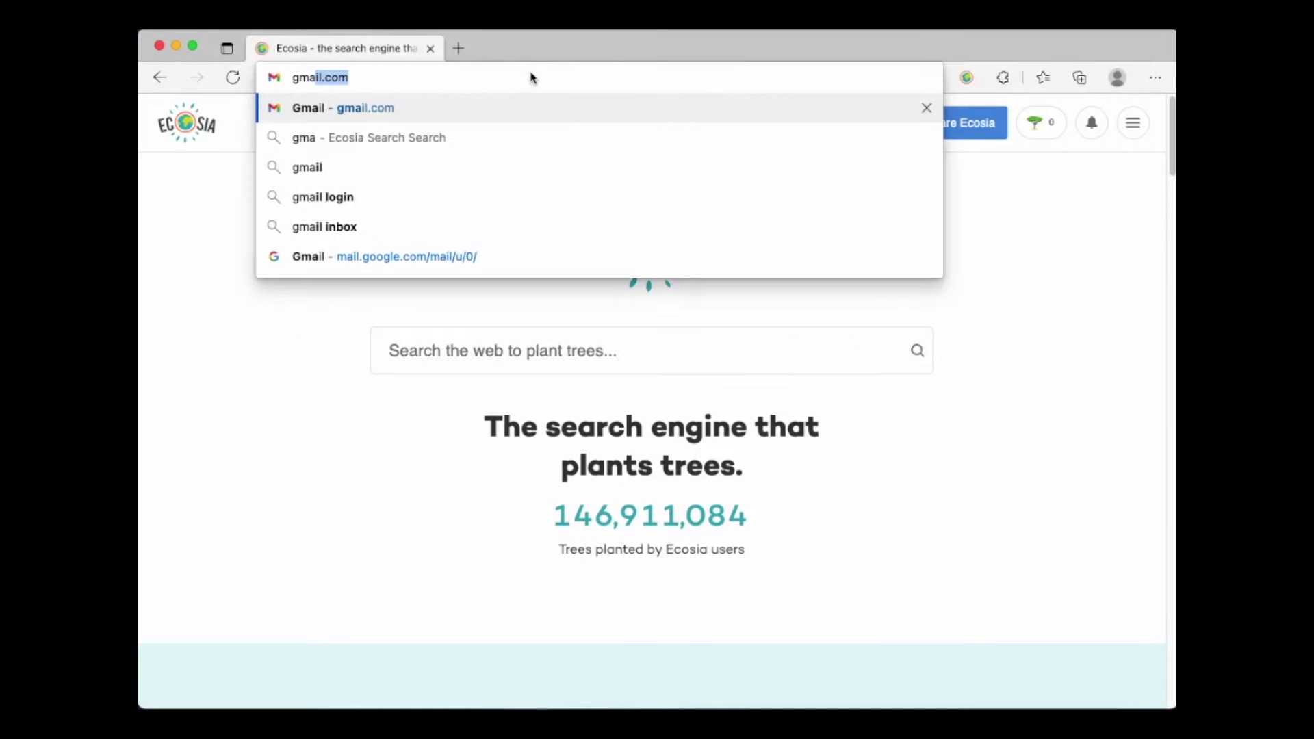
Sign into Gmail with the saved account and open the account options menu
key("Return")
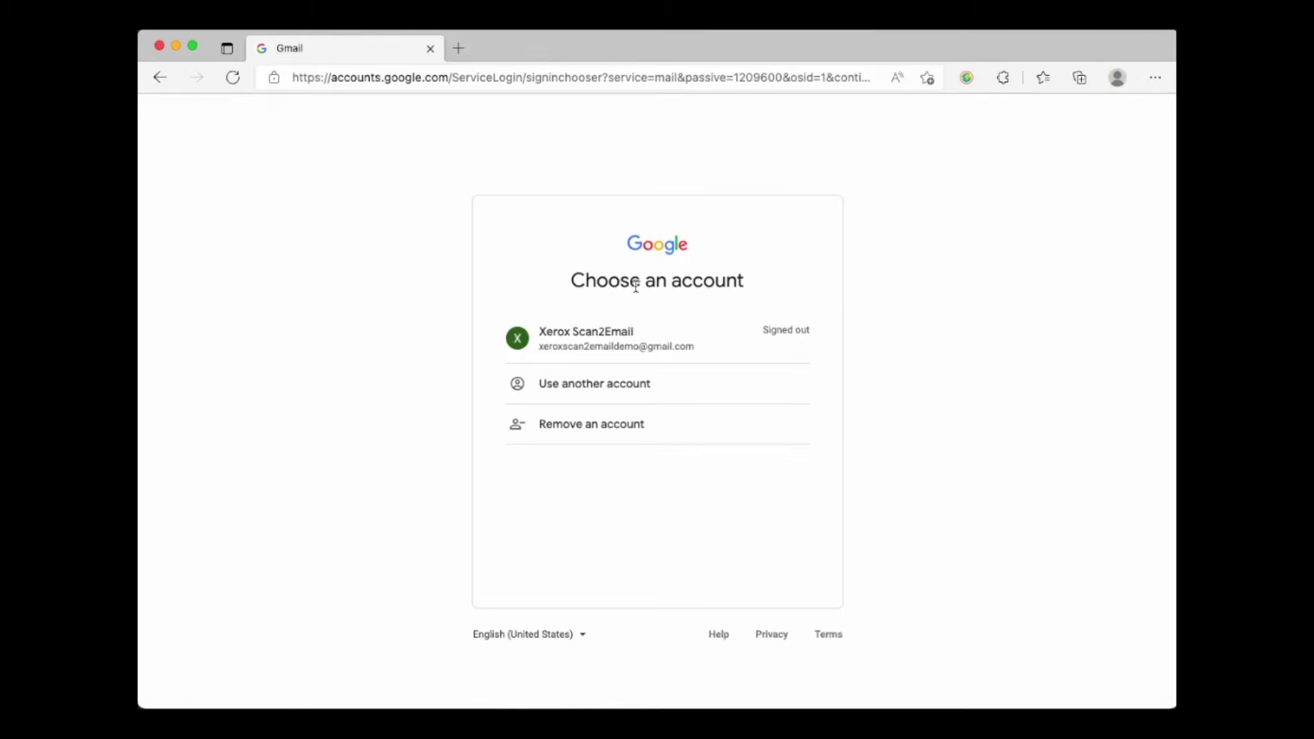
left_click(634, 341)
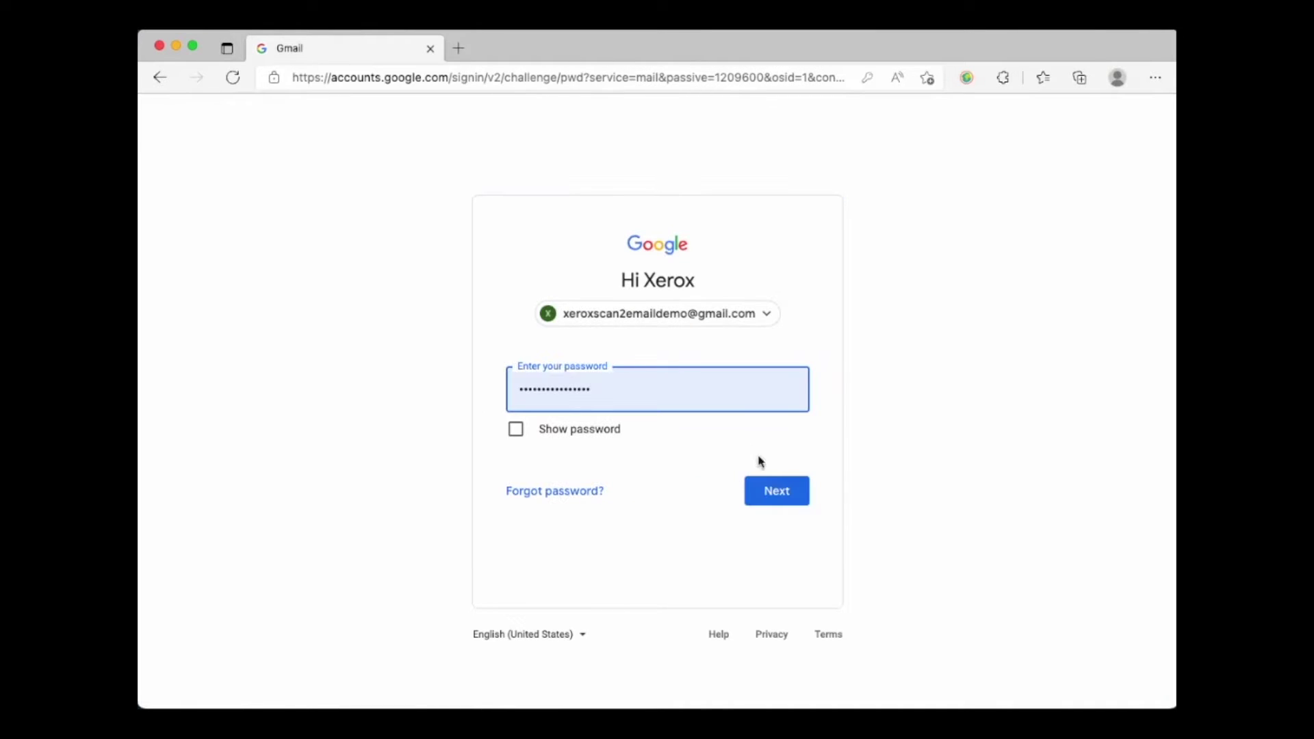
left_click(765, 490)
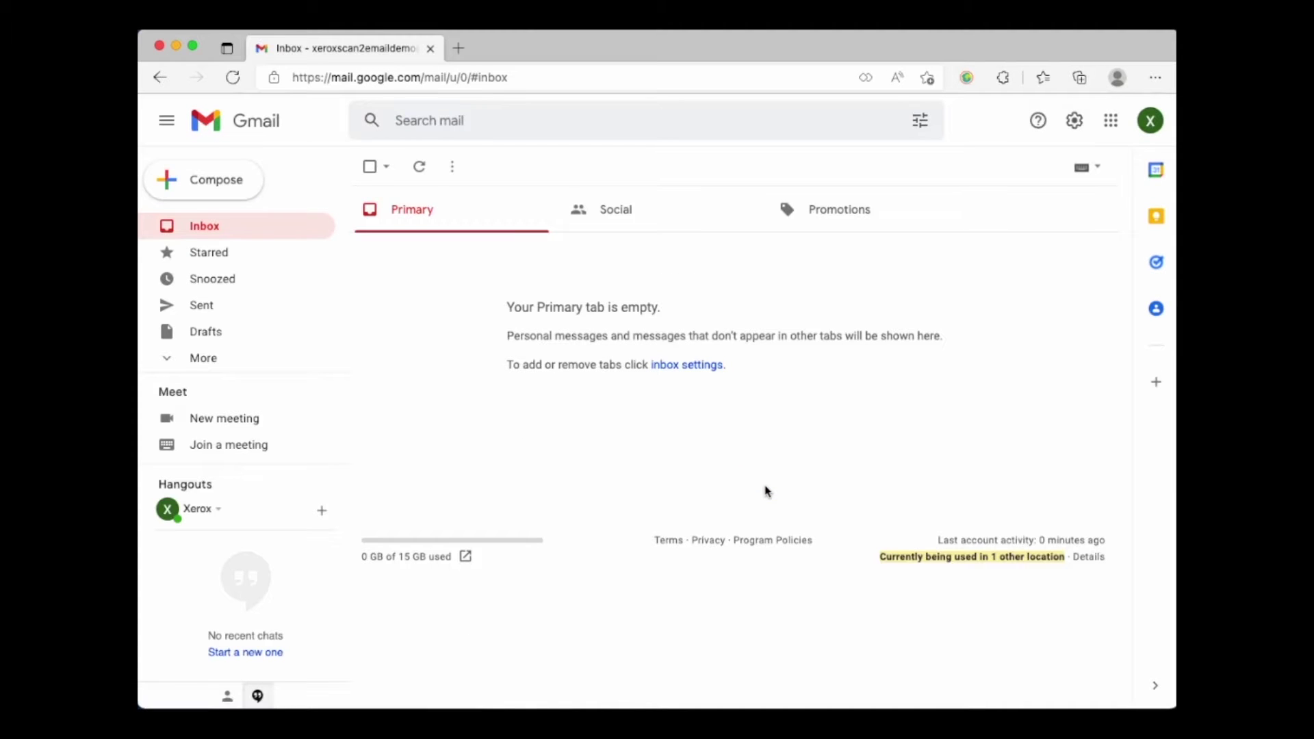
left_click(1150, 122)
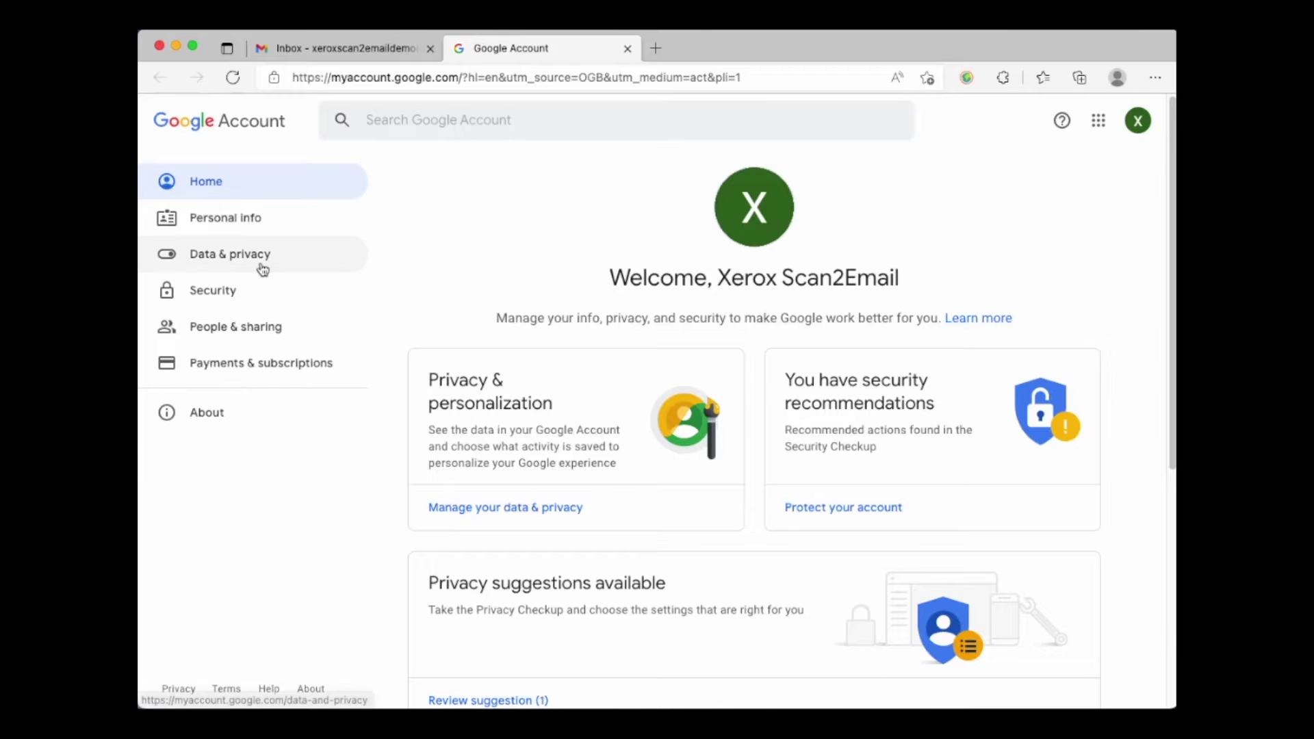
Open the account's Security settings and find the 2-Step Verification entry
left_click(240, 290)
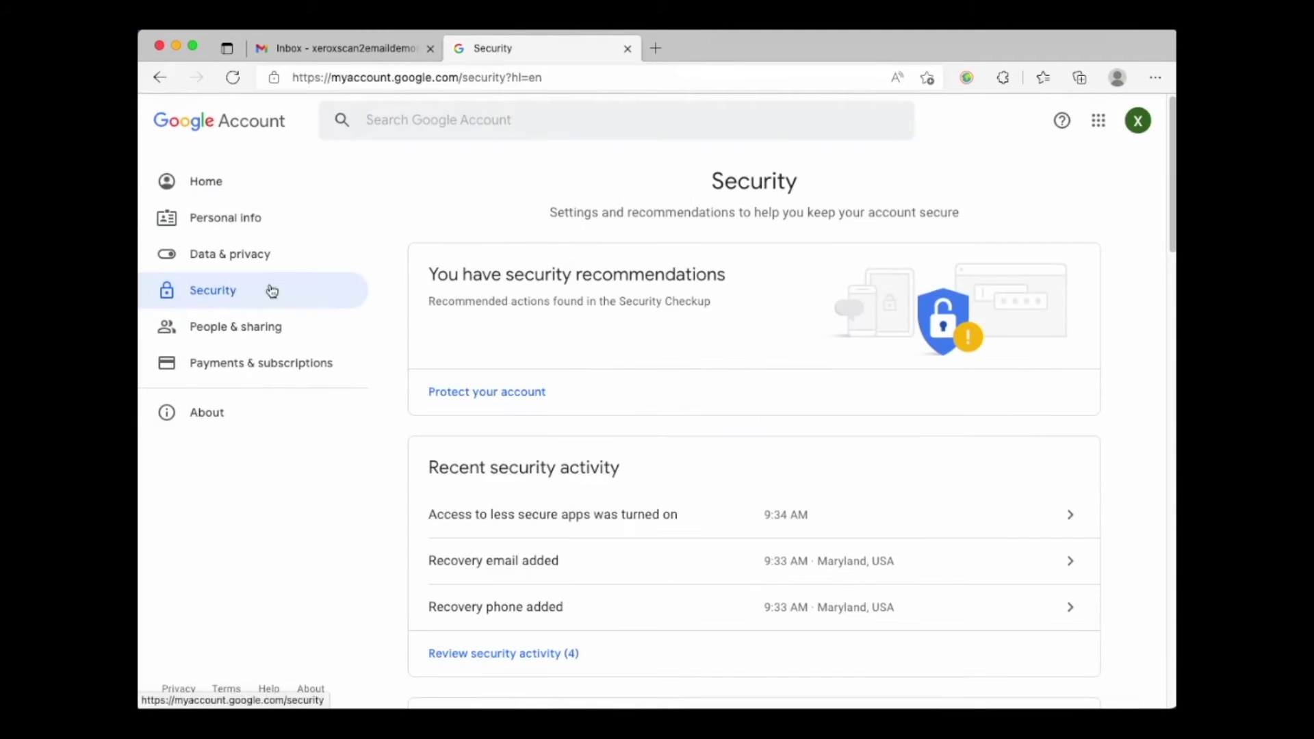
scroll(774, 377, "down", 2)
scroll(773, 376, "down", 10)
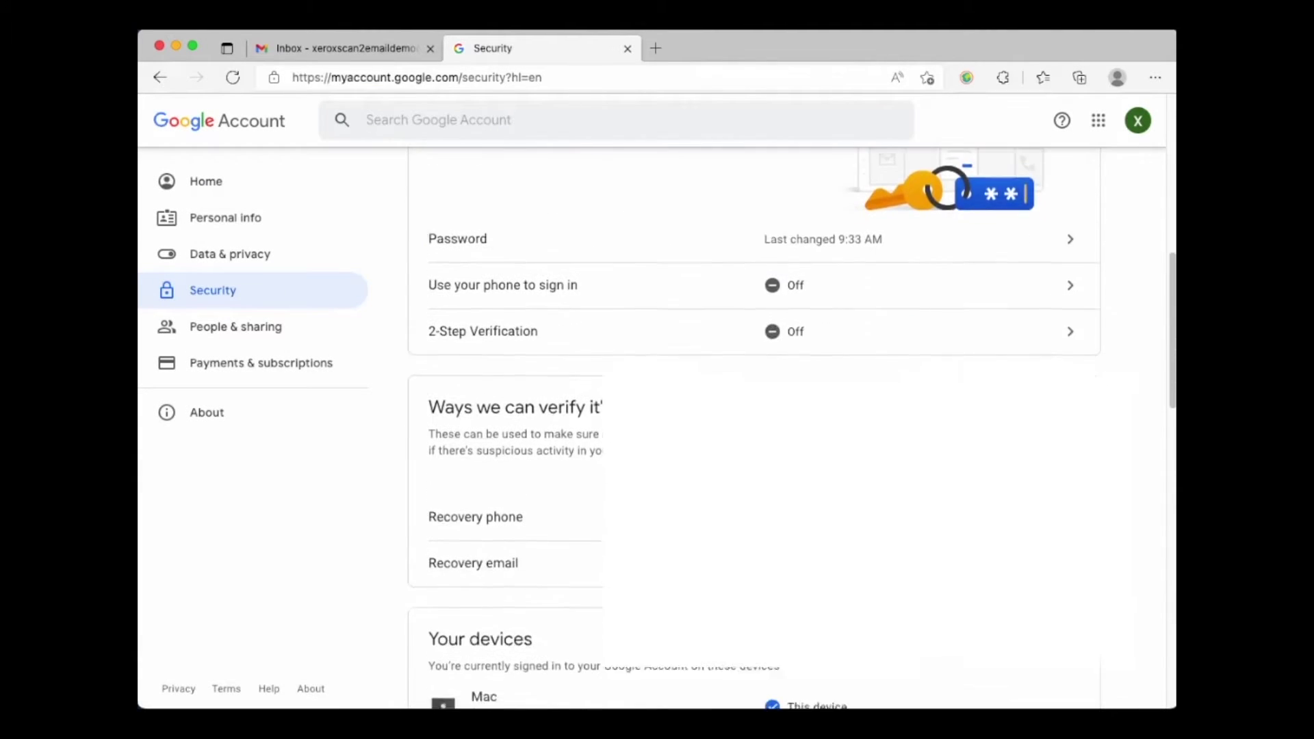
scroll(773, 376, "down", 11)
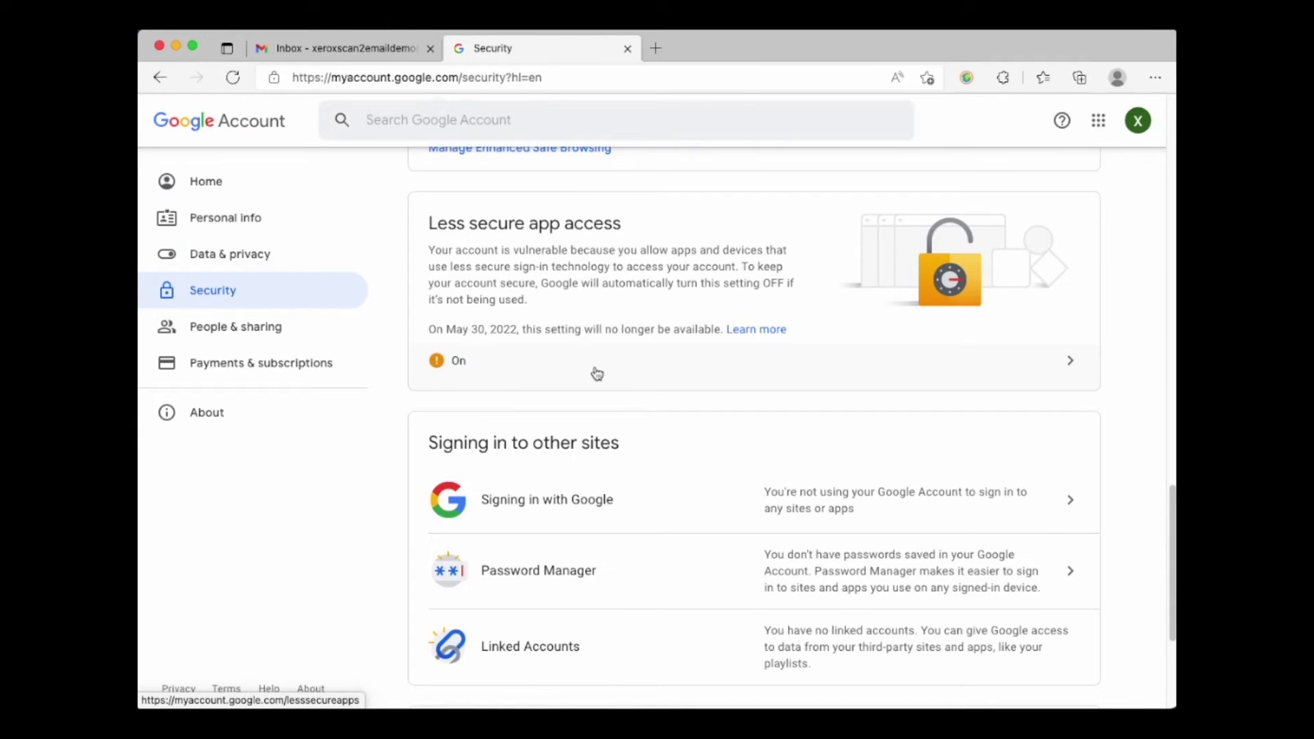
scroll(594, 373, "up", 12)
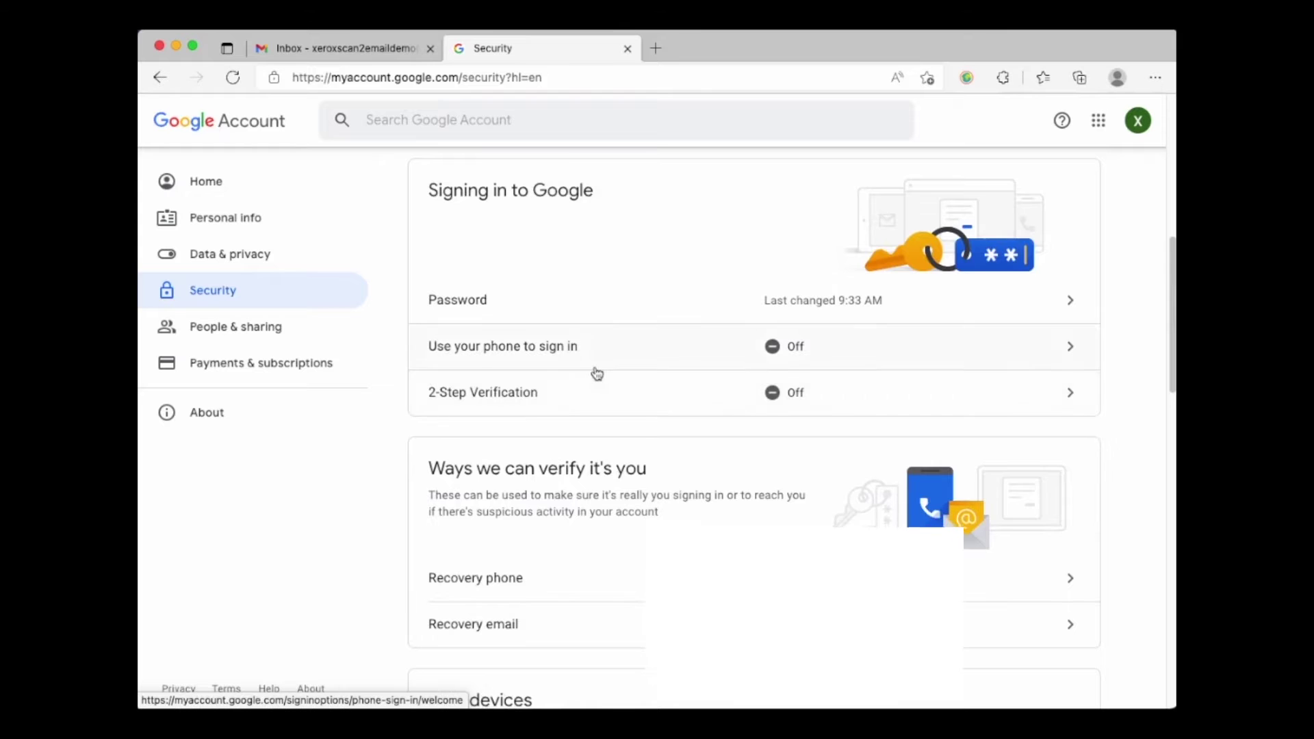
scroll(597, 373, "up", 4)
scroll(596, 373, "up", 2)
scroll(597, 373, "down", 1)
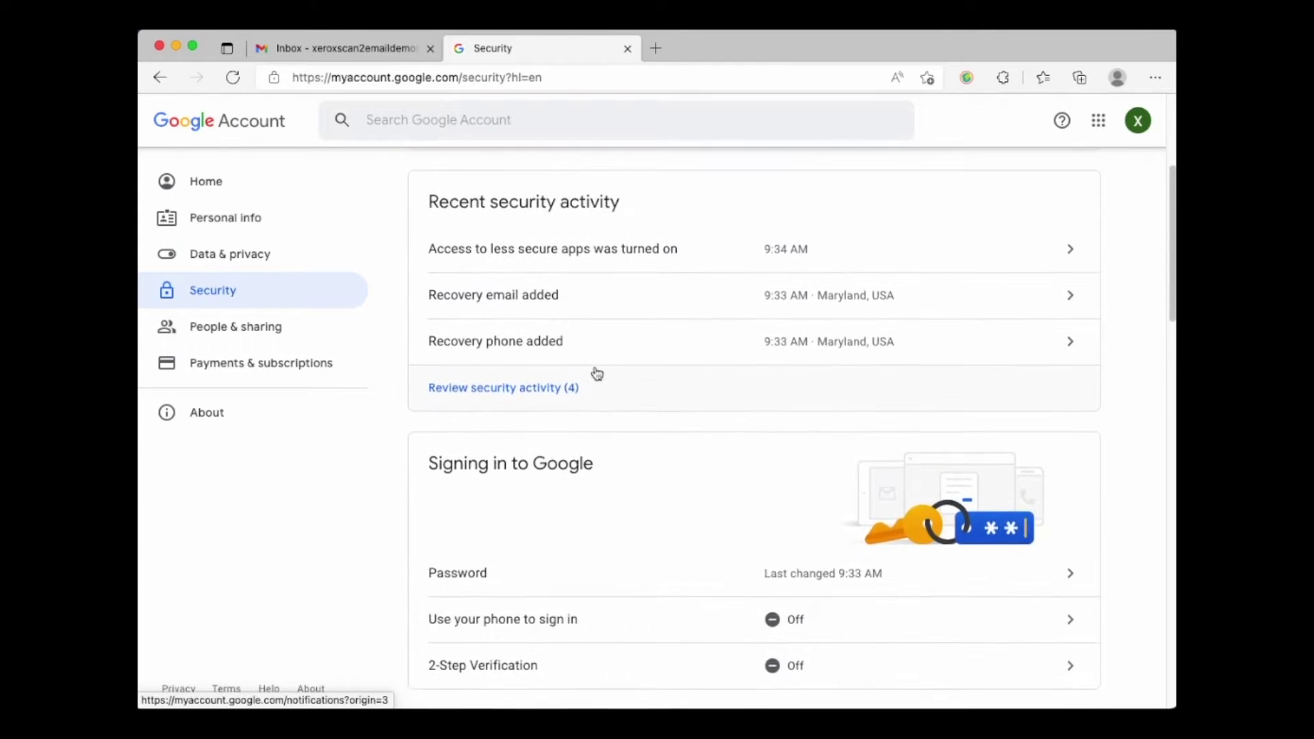
scroll(597, 373, "down", 2)
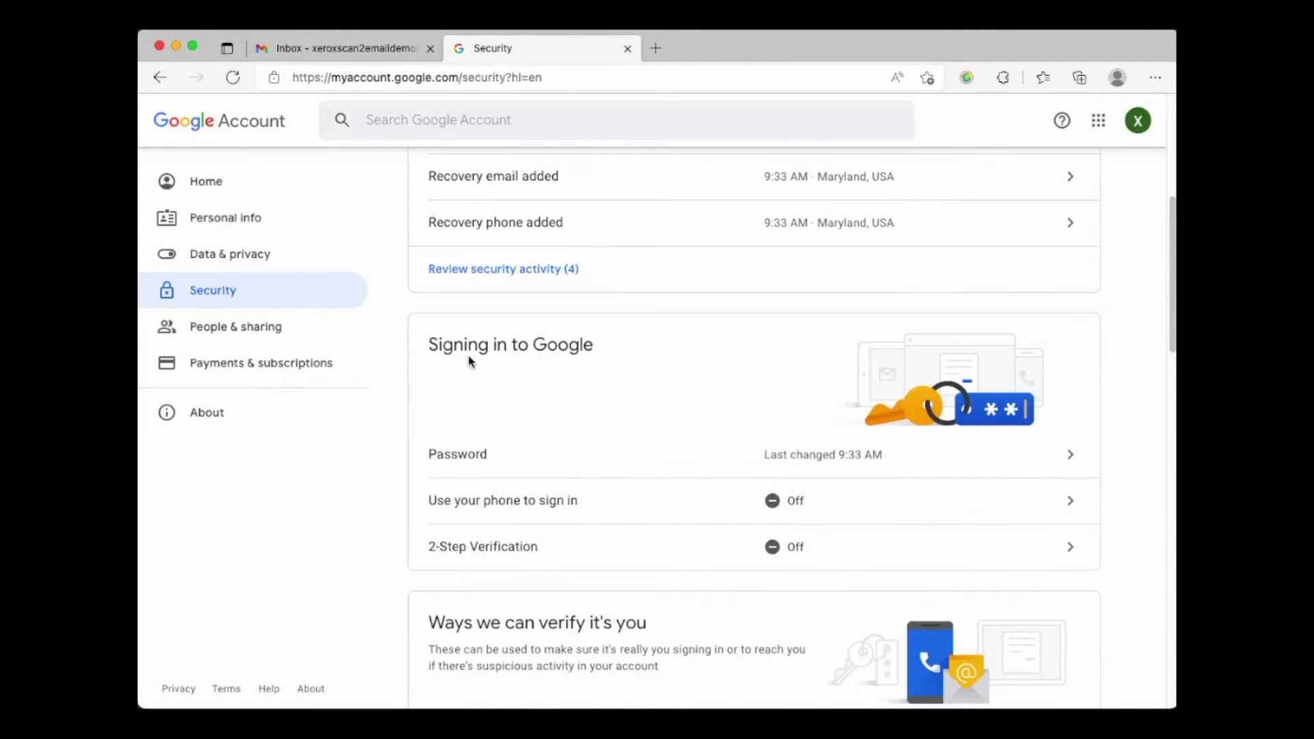
Turn on 2-Step Verification after re-entering the password and confirming the texted phone code
left_click(798, 548)
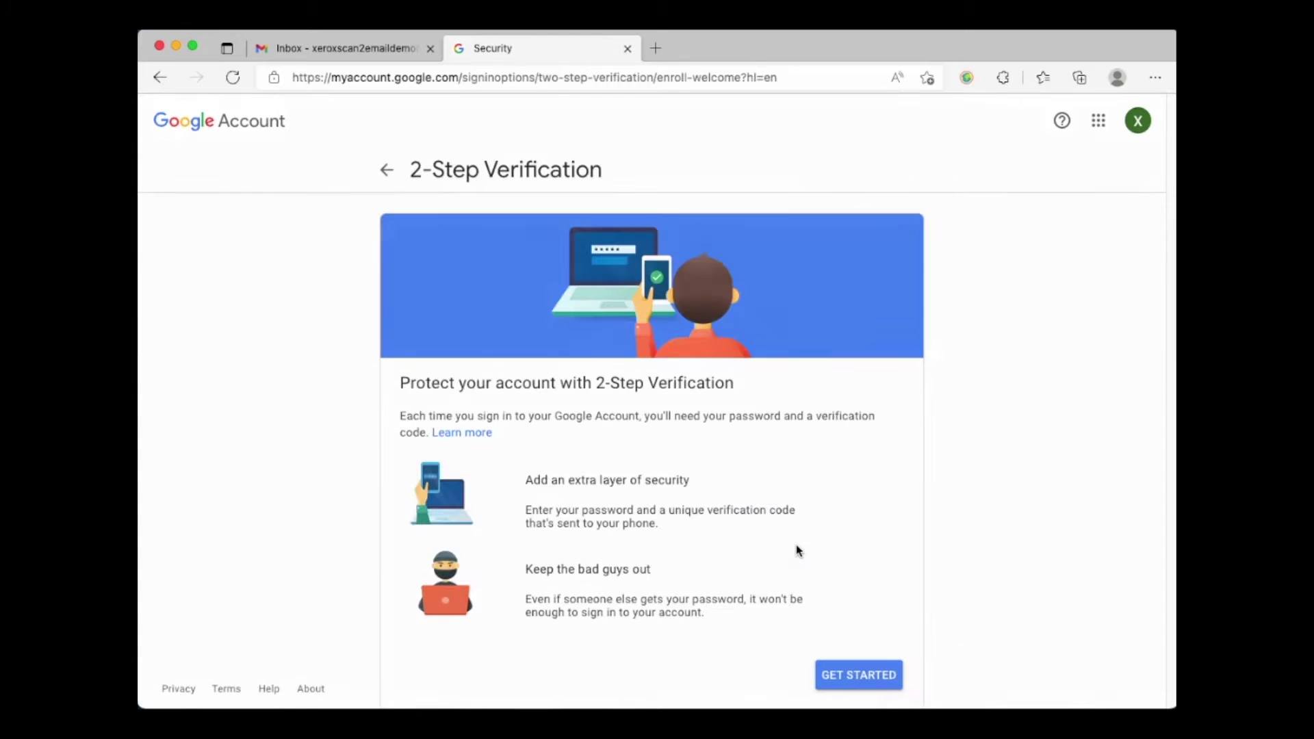
scroll(798, 549, "down", 1)
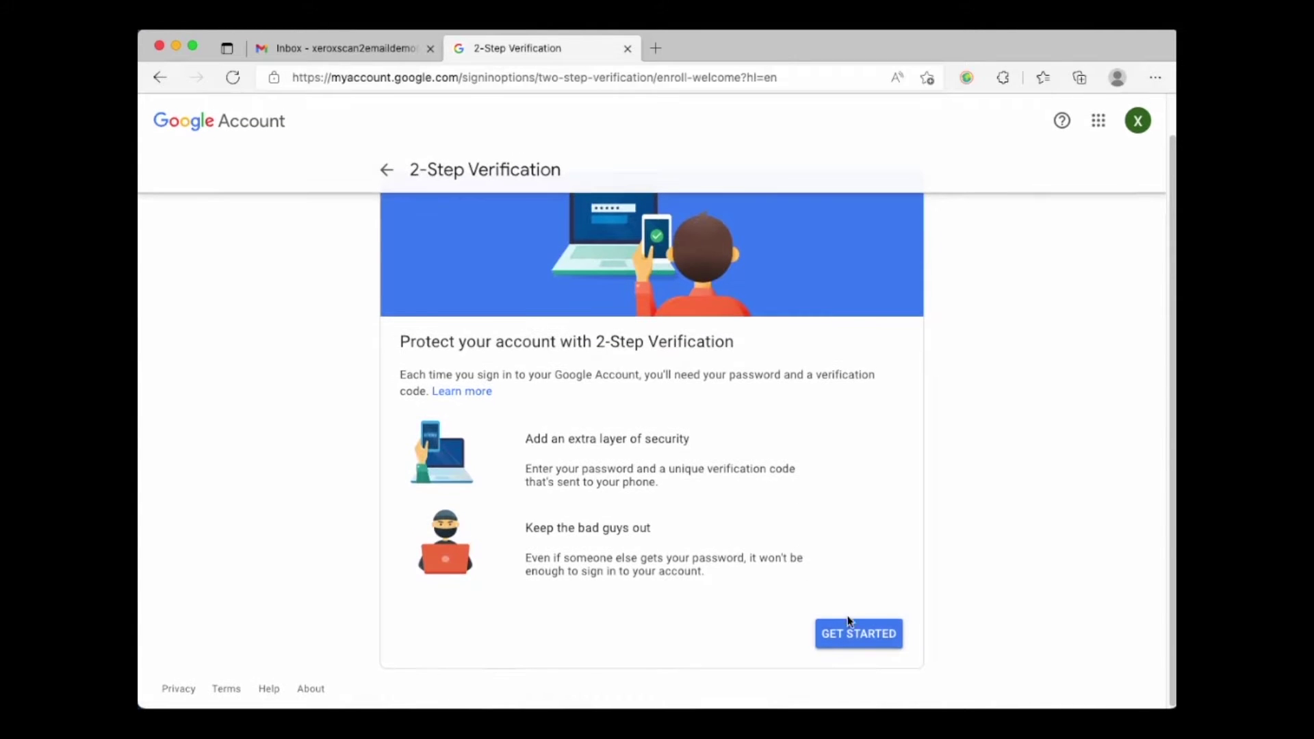
left_click(855, 636)
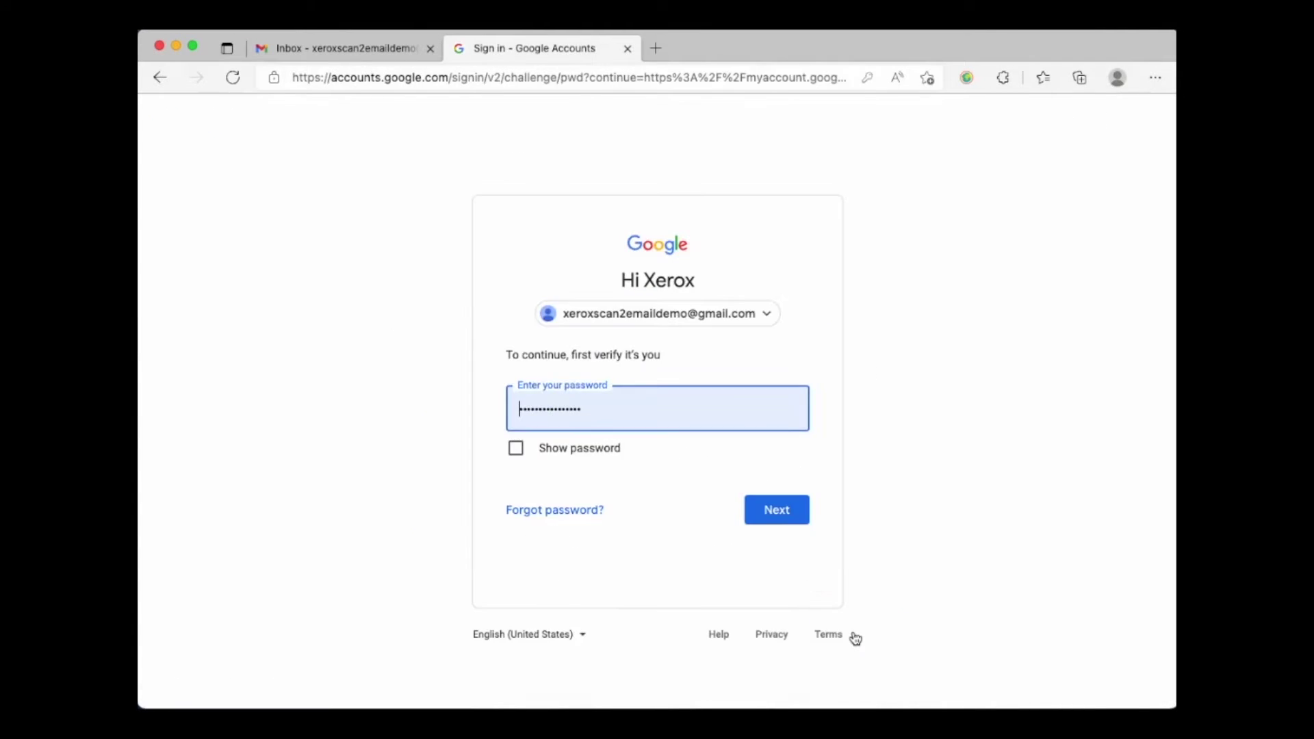
left_click(792, 524)
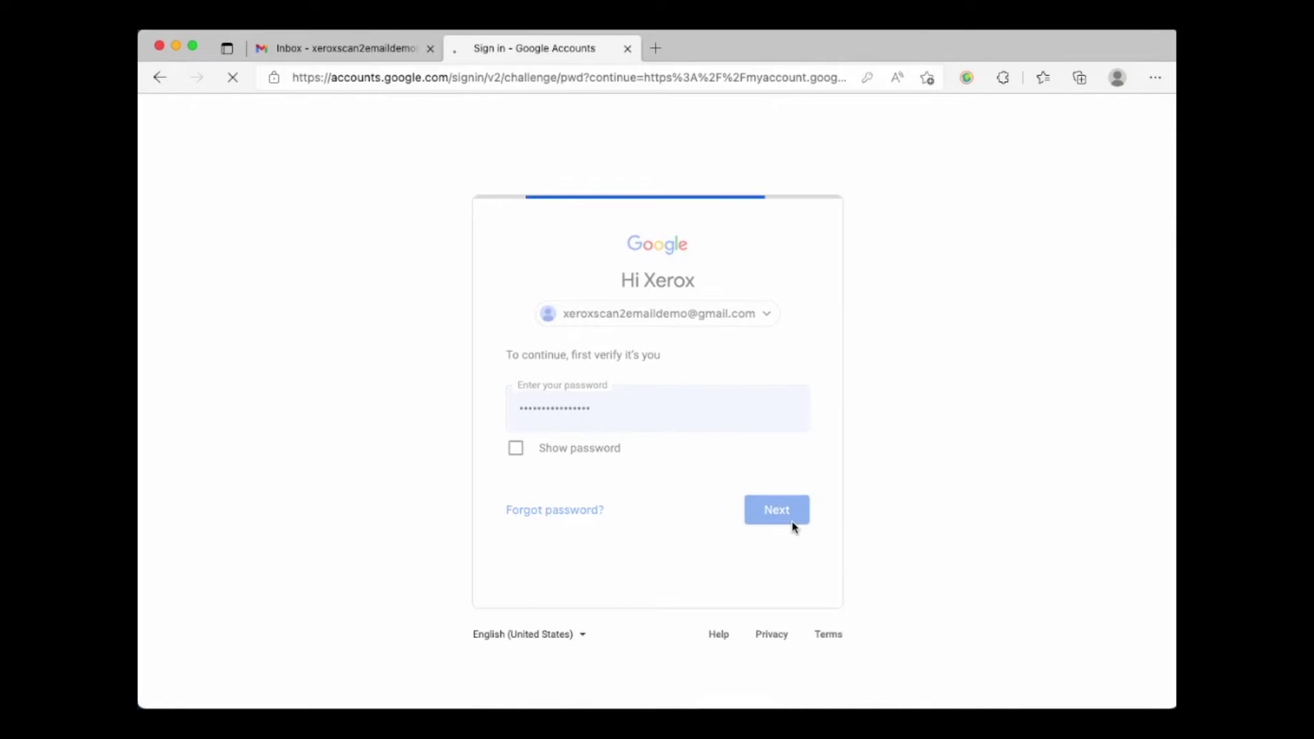
scroll(792, 527, "down", 2)
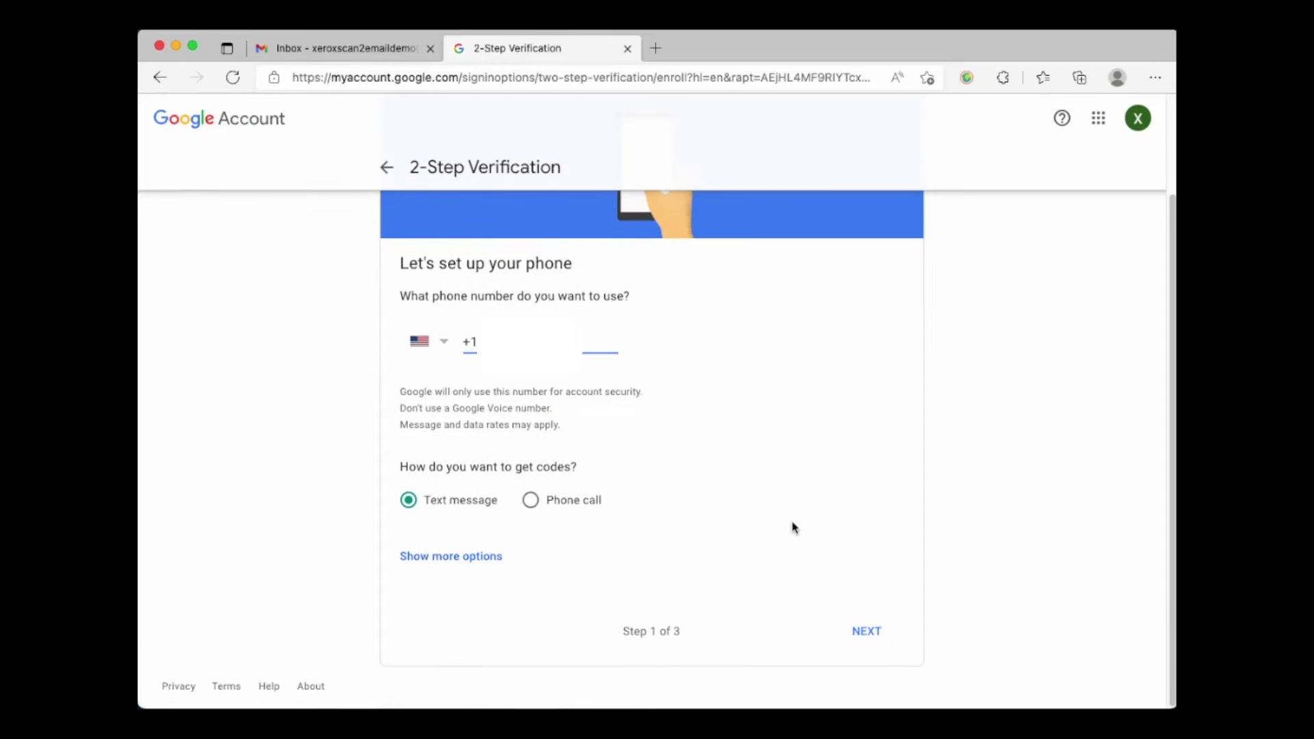
left_click(865, 636)
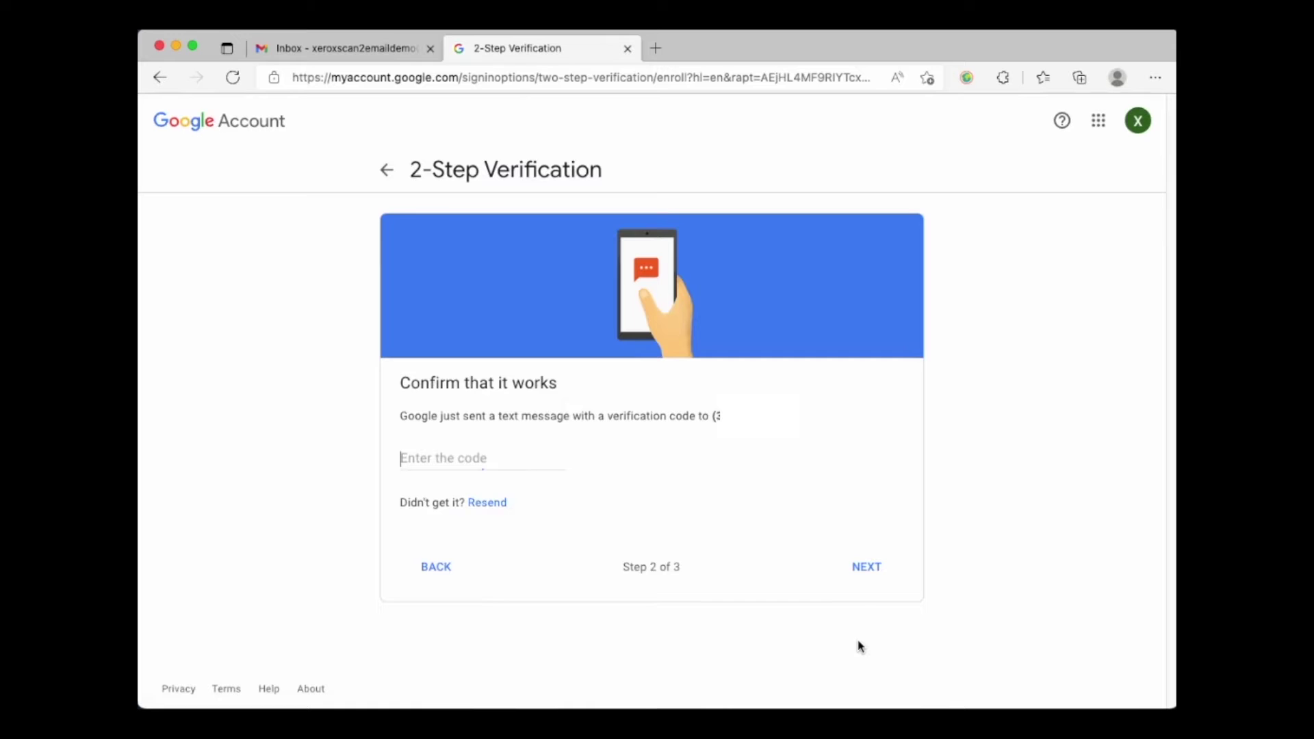
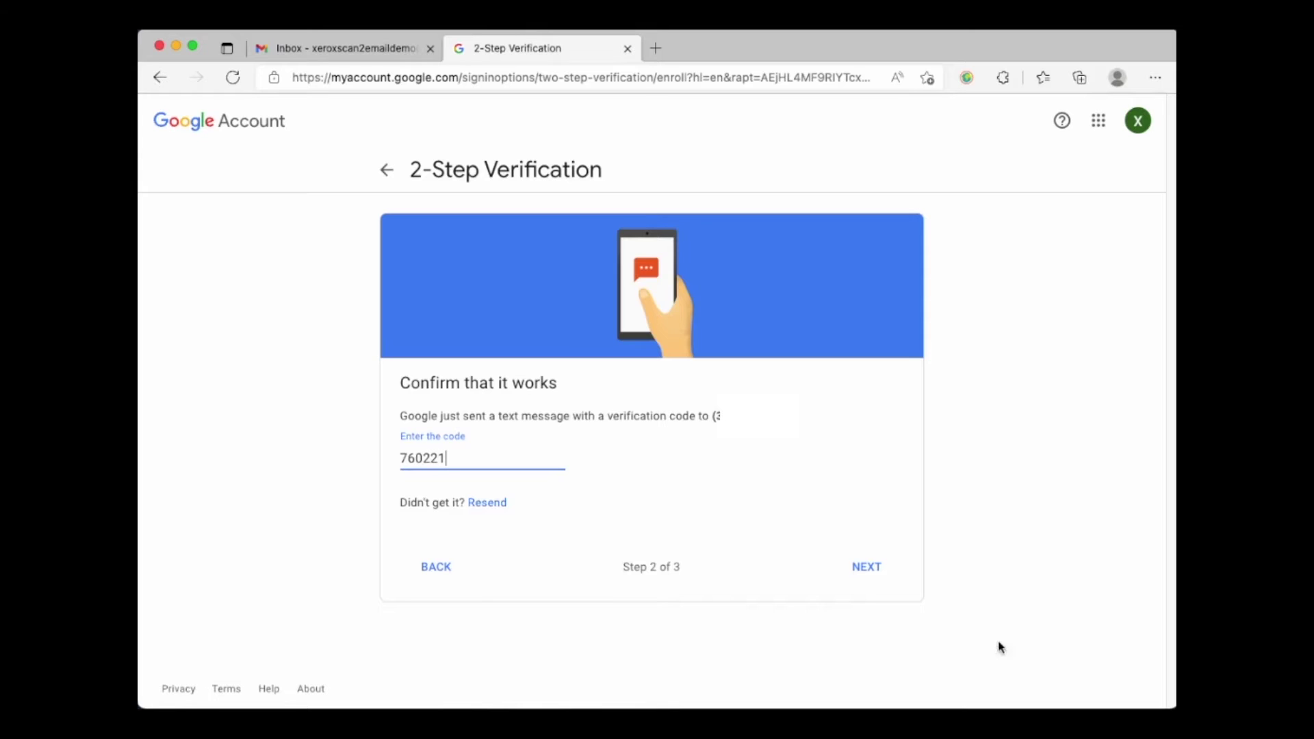
left_click(870, 572)
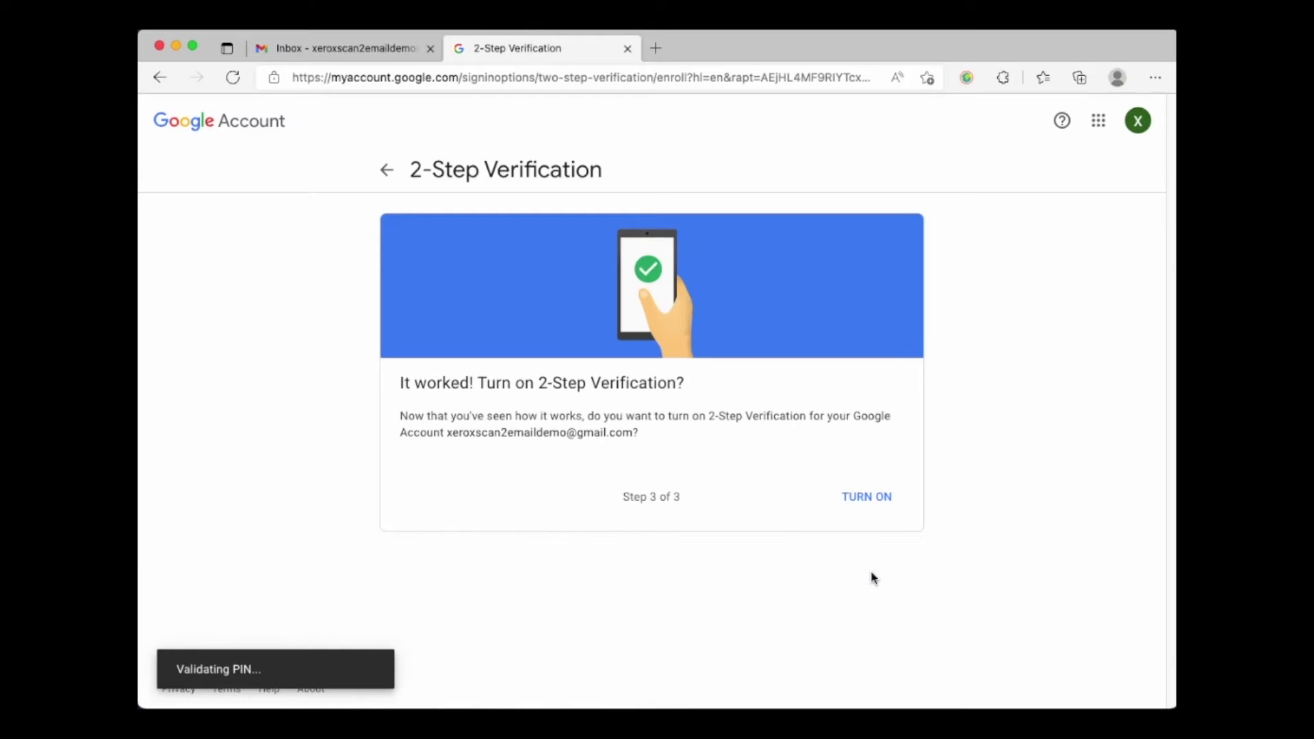
left_click(873, 499)
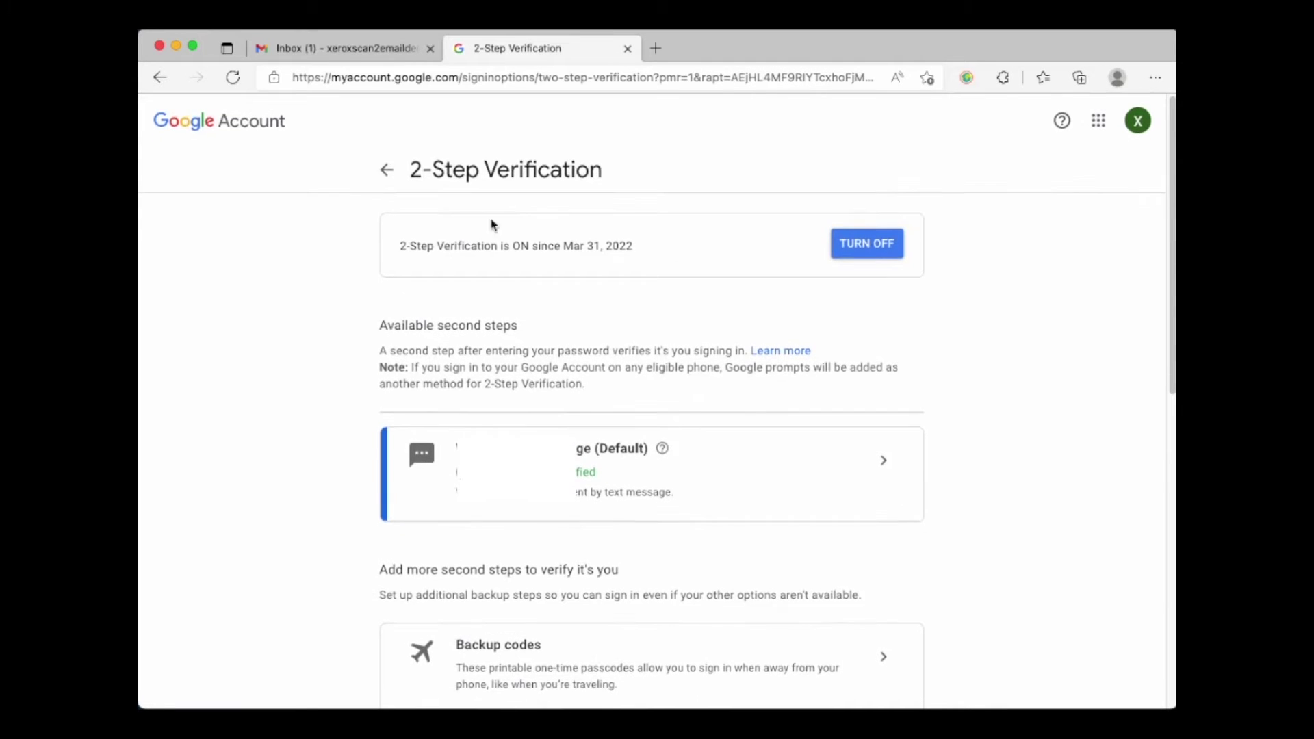
Generate an app password under App passwords with the custom name 'Xerox'
left_click(385, 171)
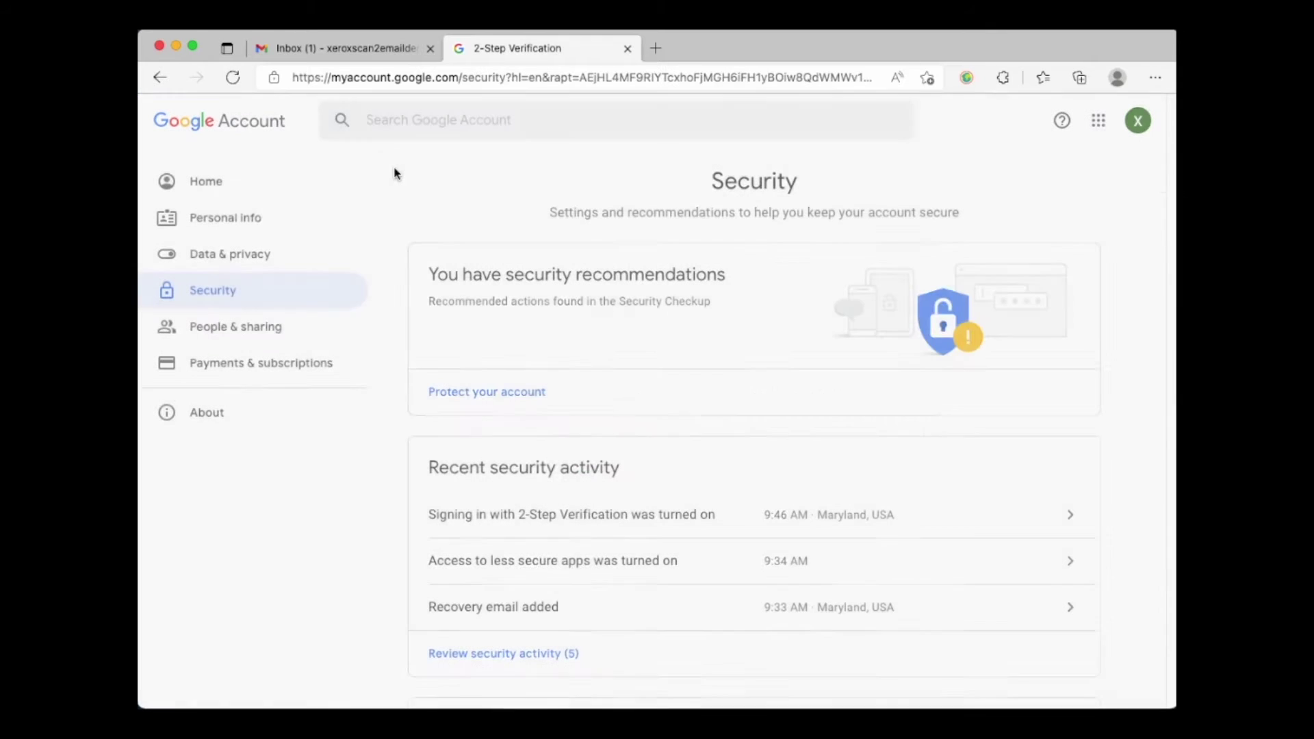
scroll(590, 544, "down", 7)
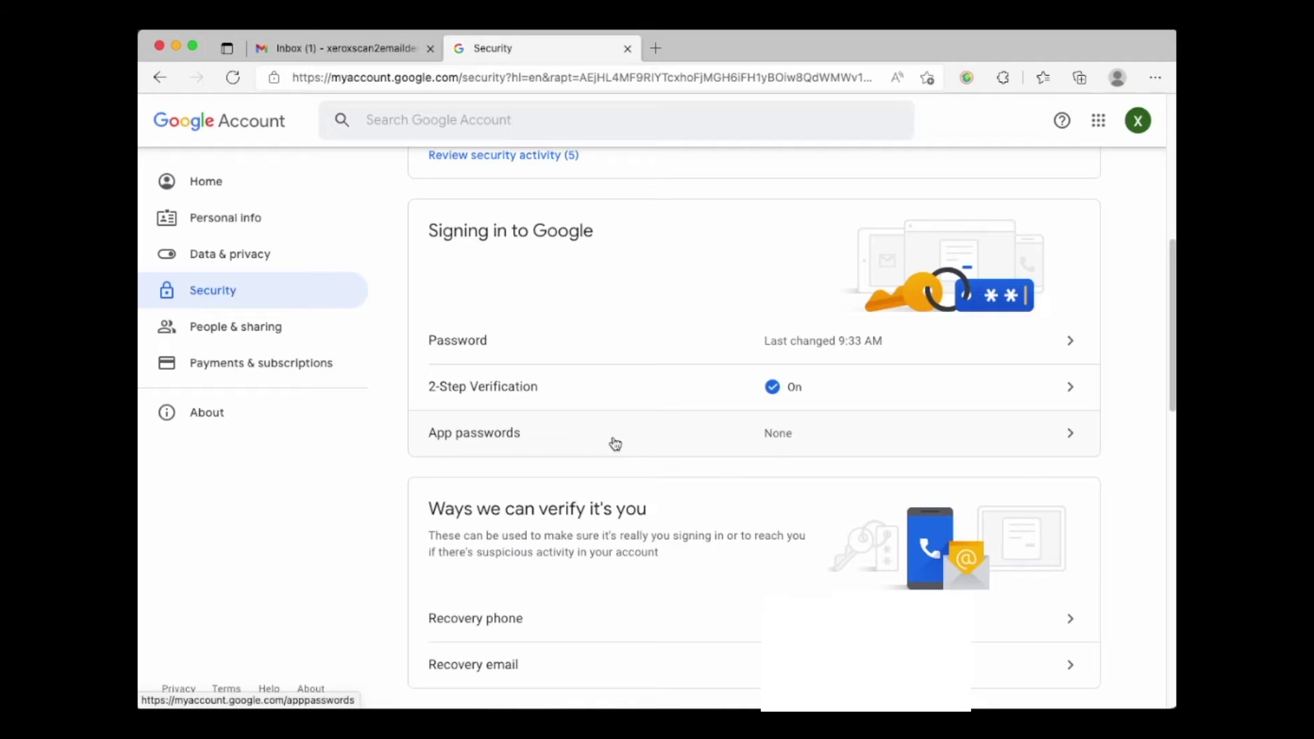
left_click(615, 444)
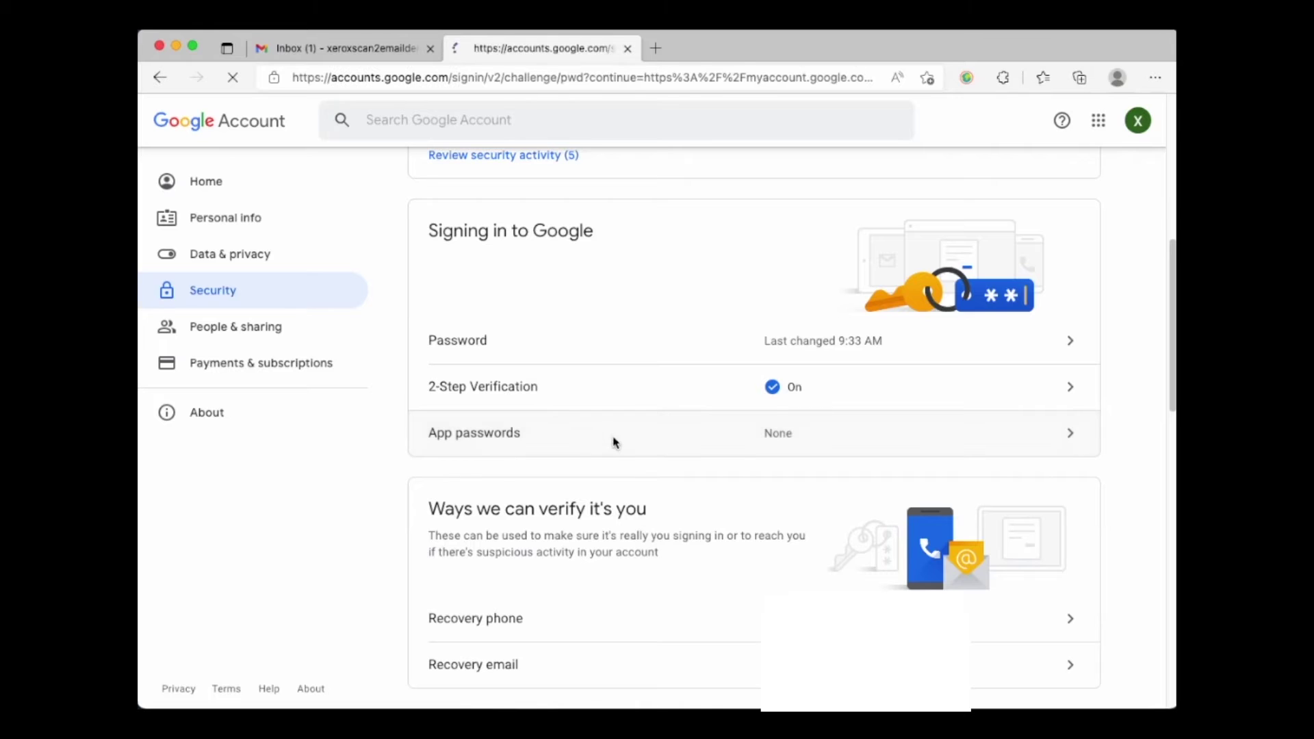
left_click(799, 522)
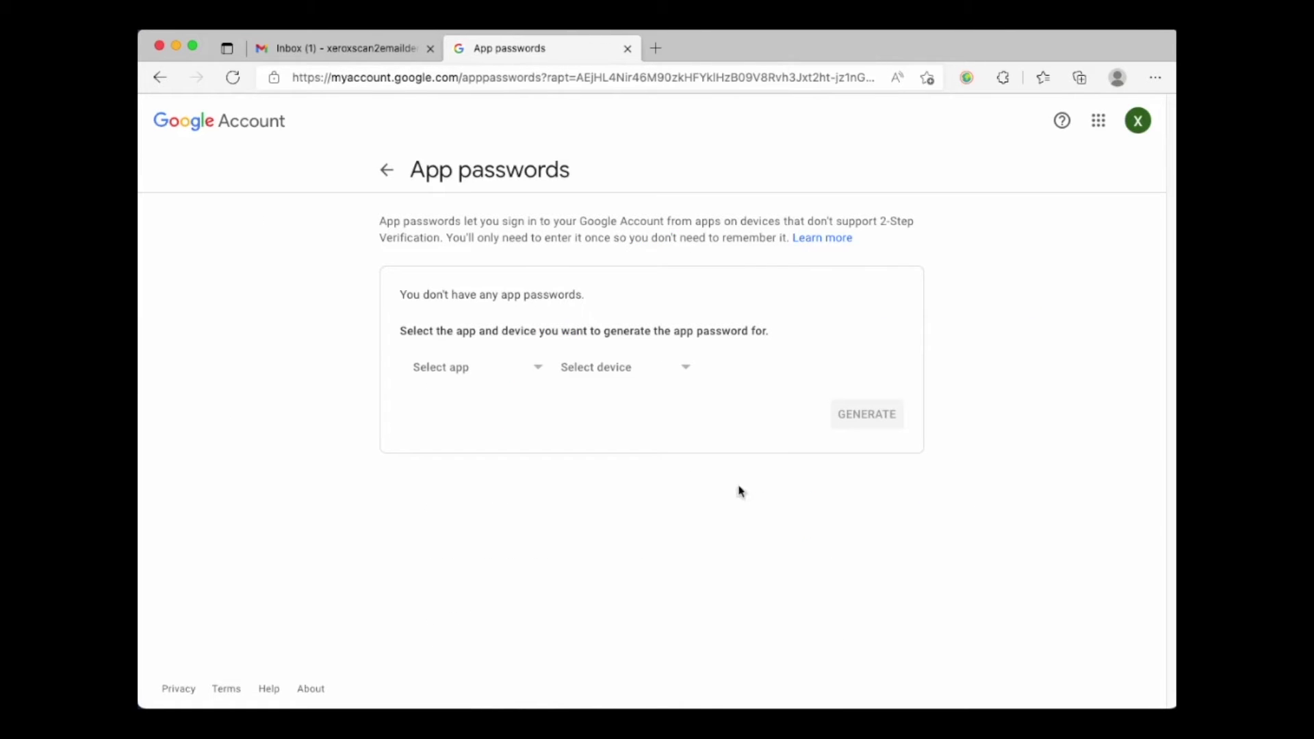
left_click(474, 377)
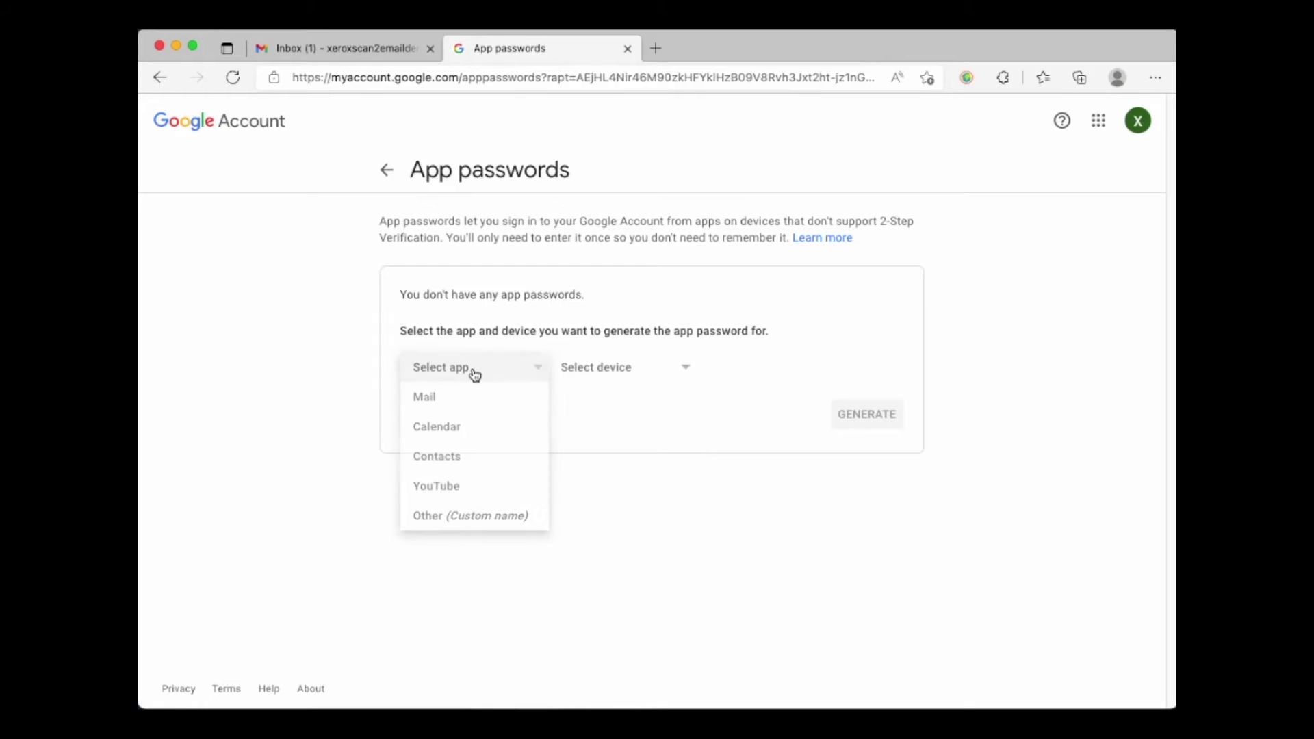
left_click(457, 517)
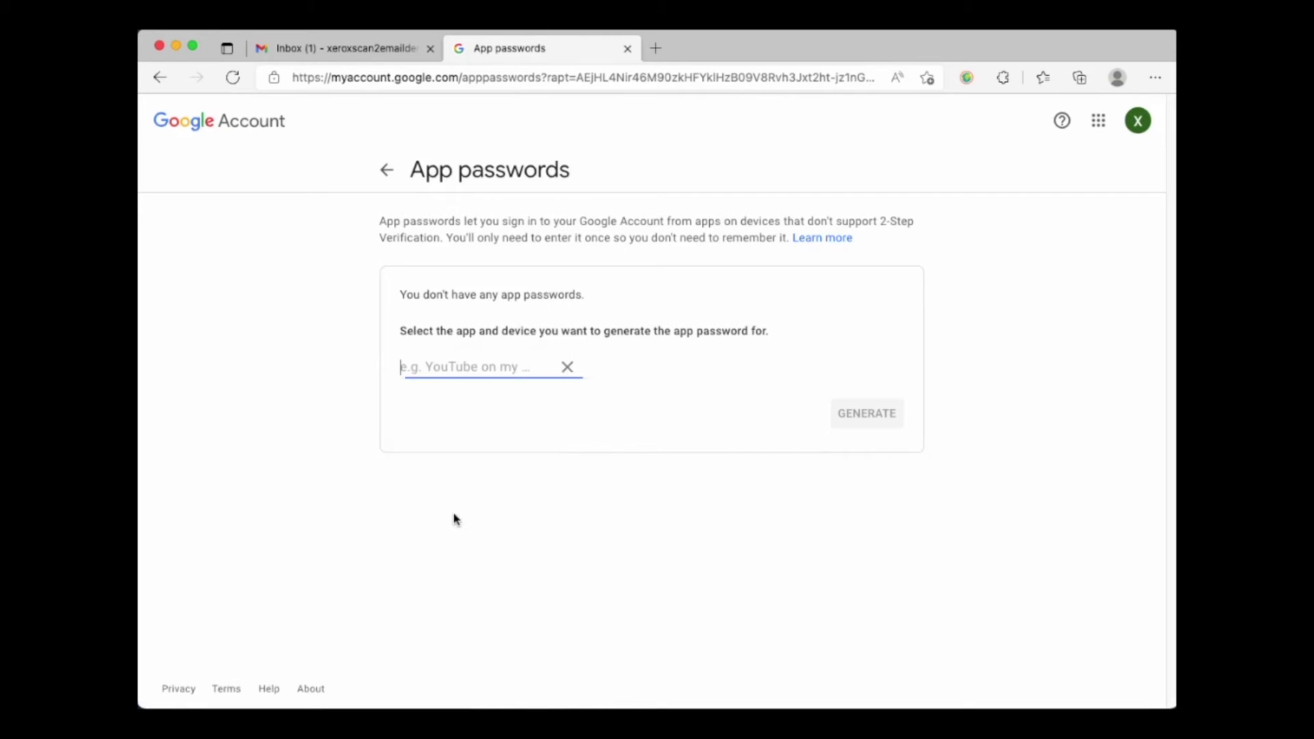
type("Xerox")
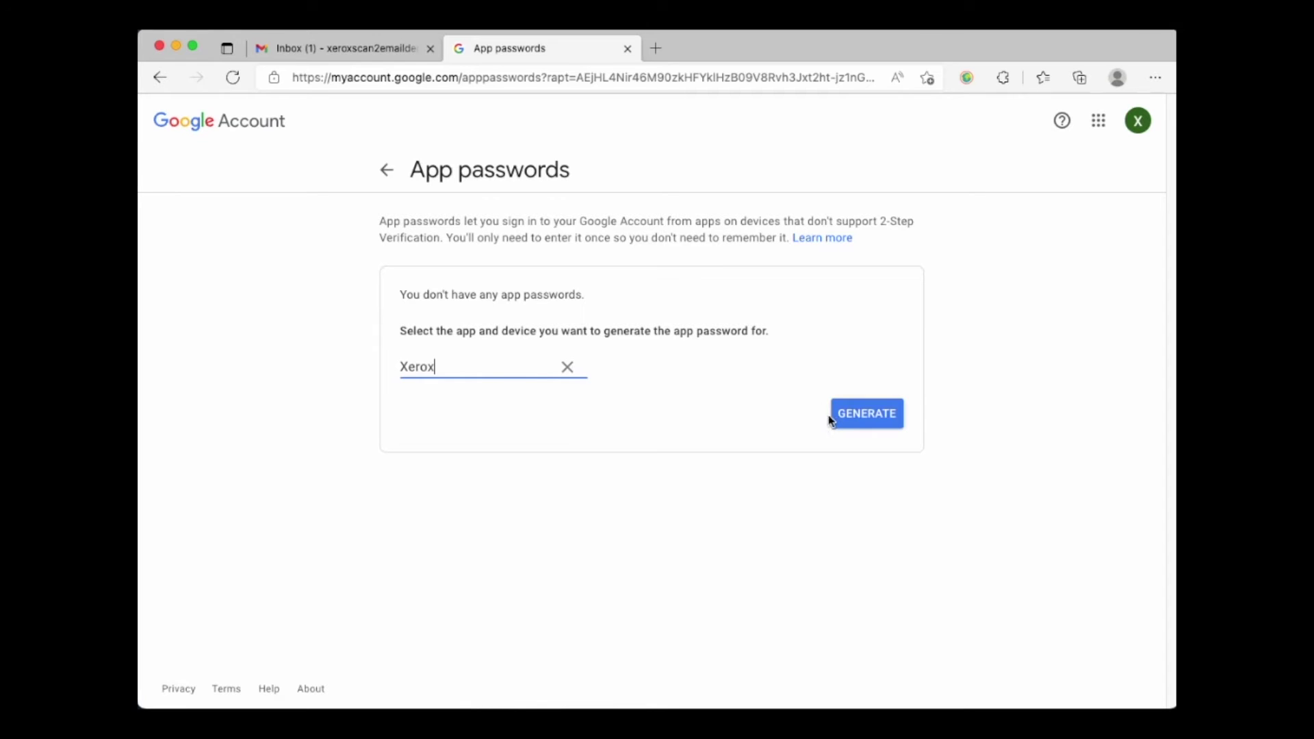
left_click(840, 416)
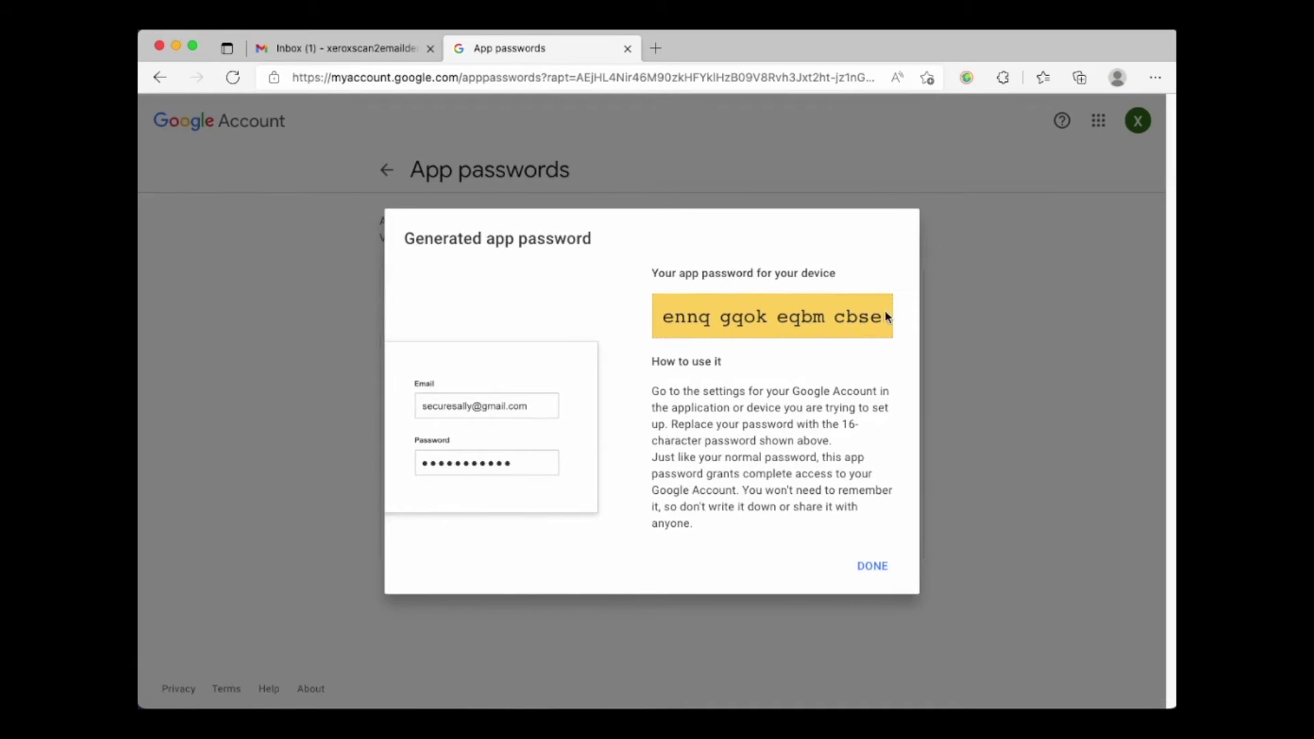
Copy the generated 16-character app password and close the Generated app password dialog
left_click_drag(886, 325, 655, 324)
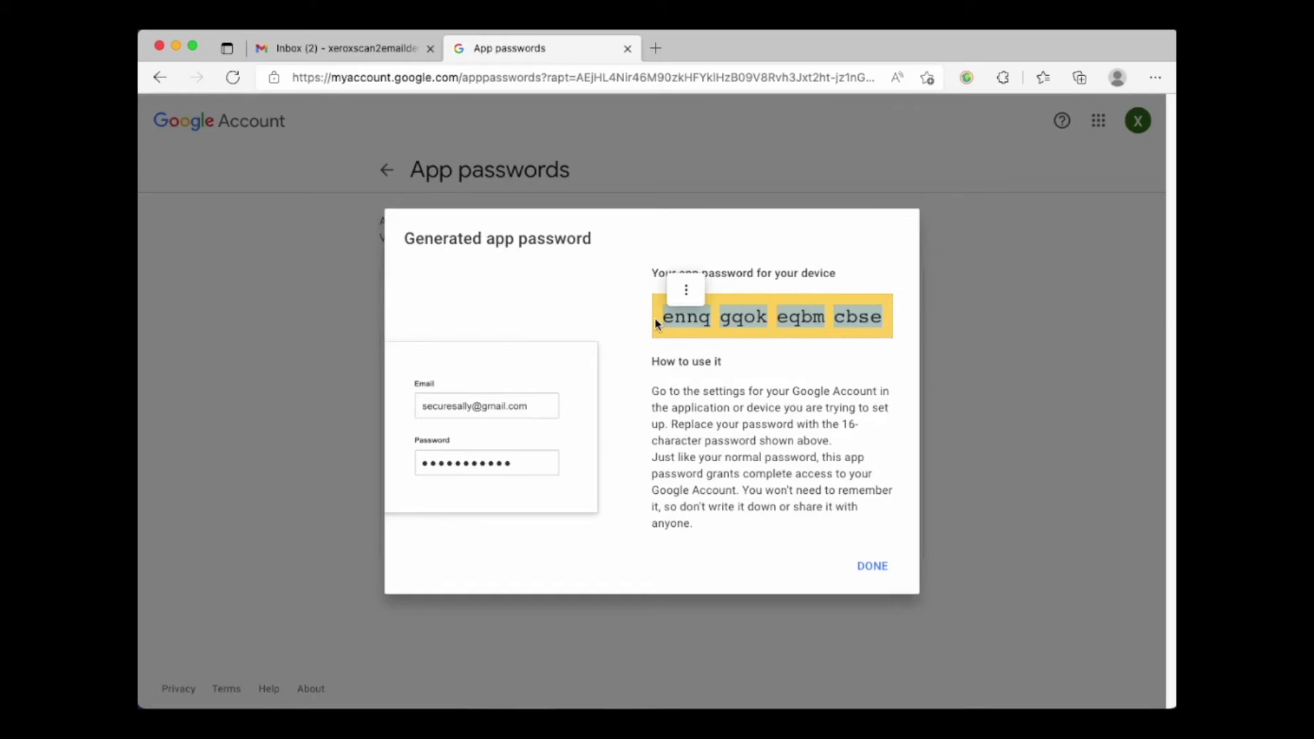
key("super+c")
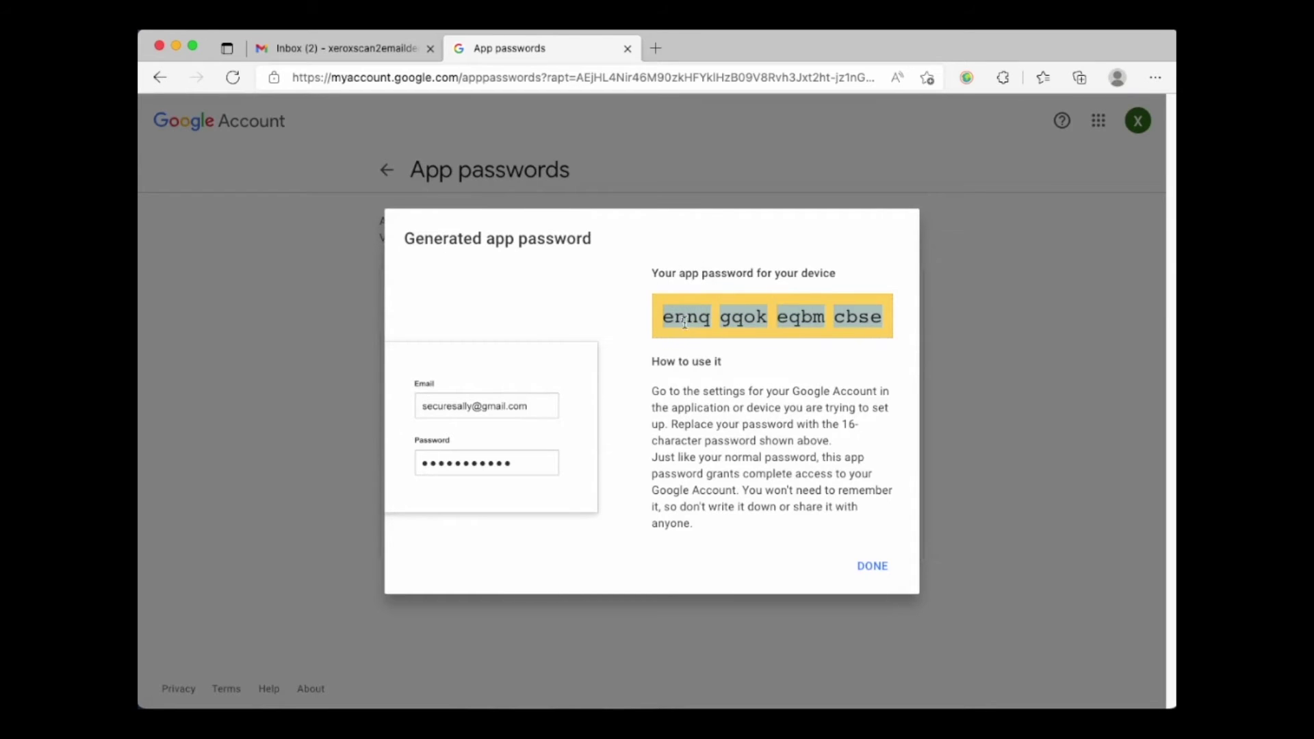
right_click(688, 327)
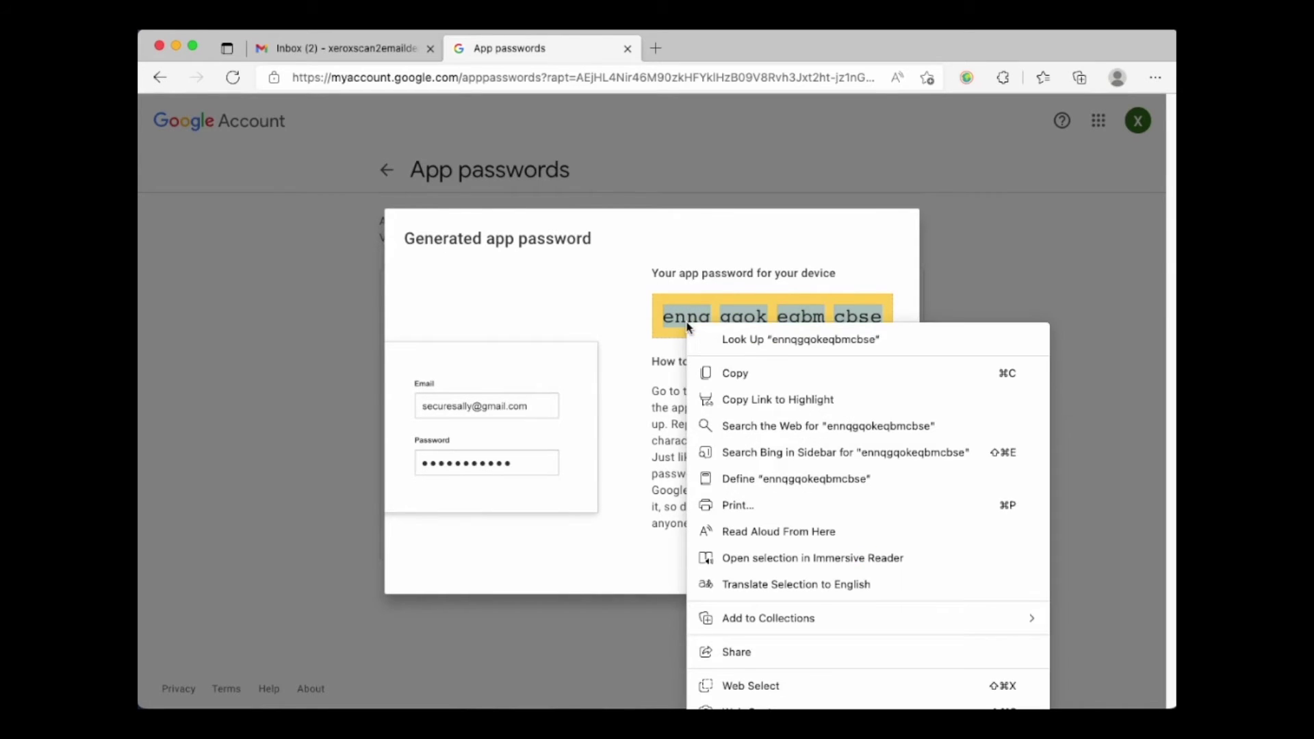
left_click(721, 376)
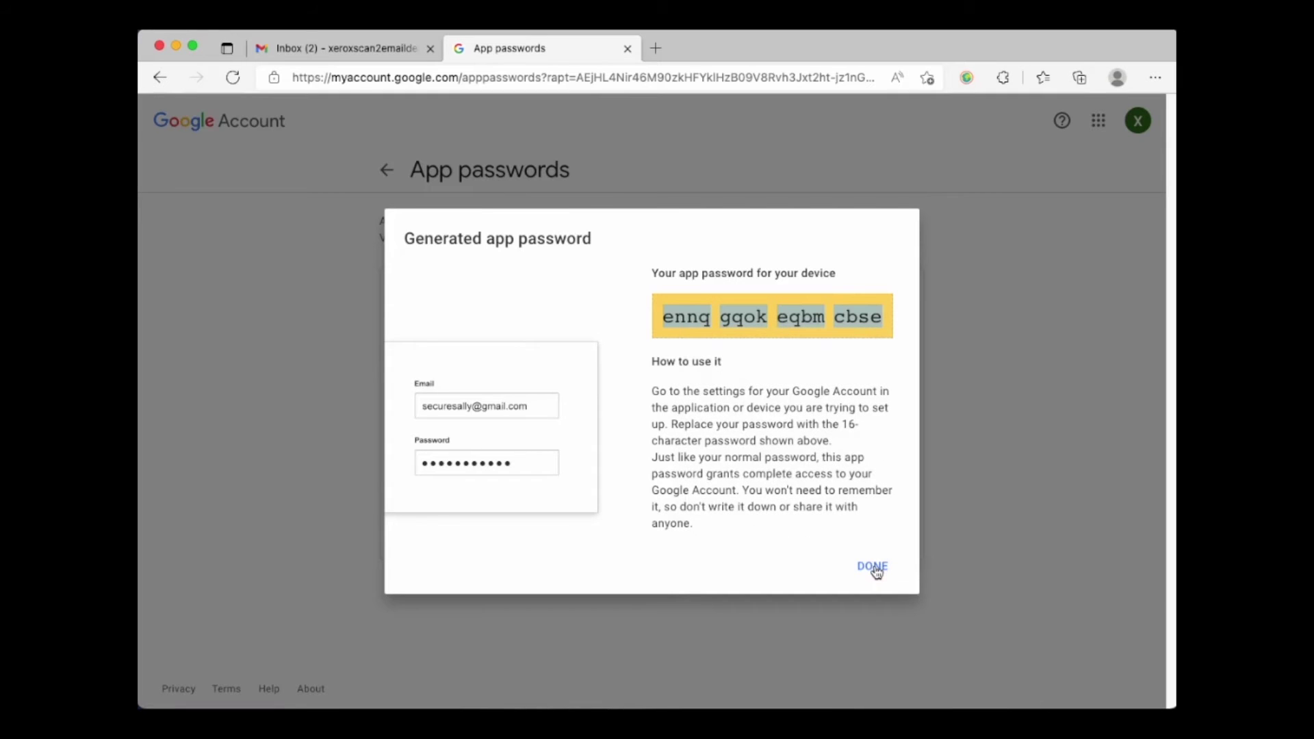
left_click(874, 567)
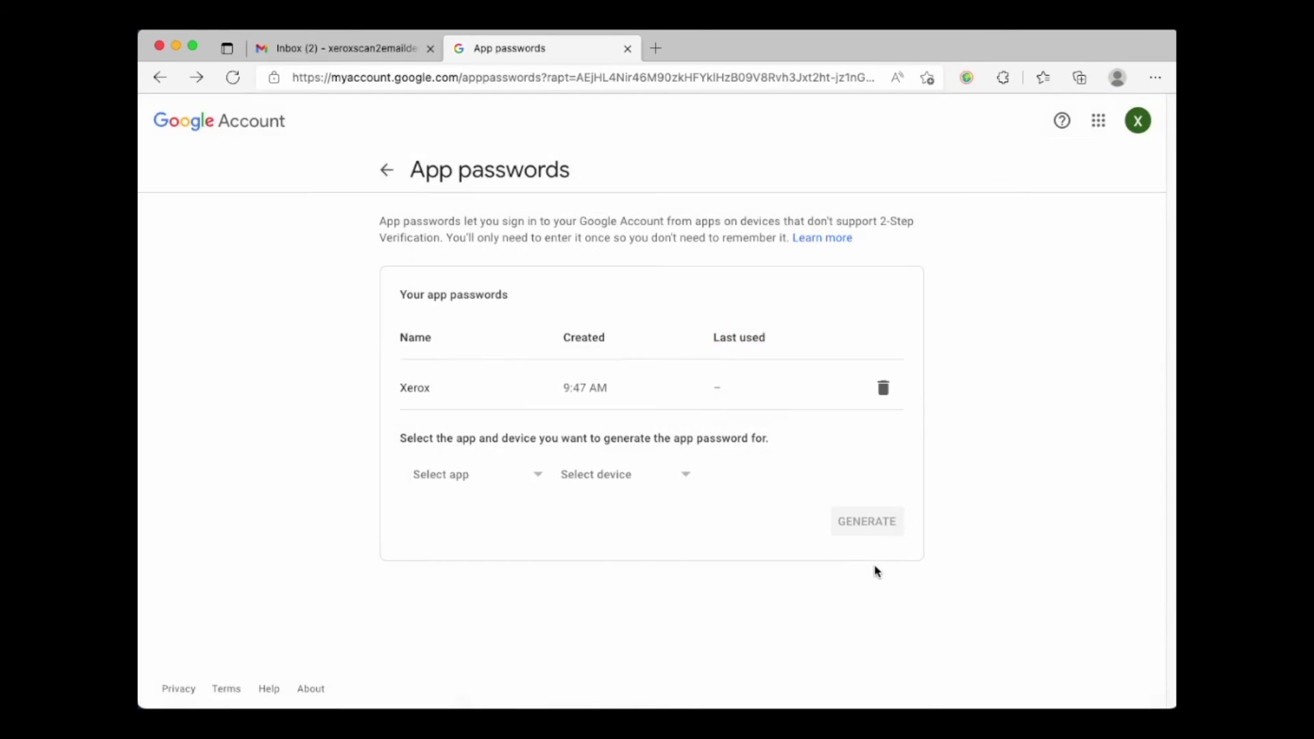
Load the printer's web page at 10.3.1.136 in a new tab, bypassing the certificate warning
left_click(656, 48)
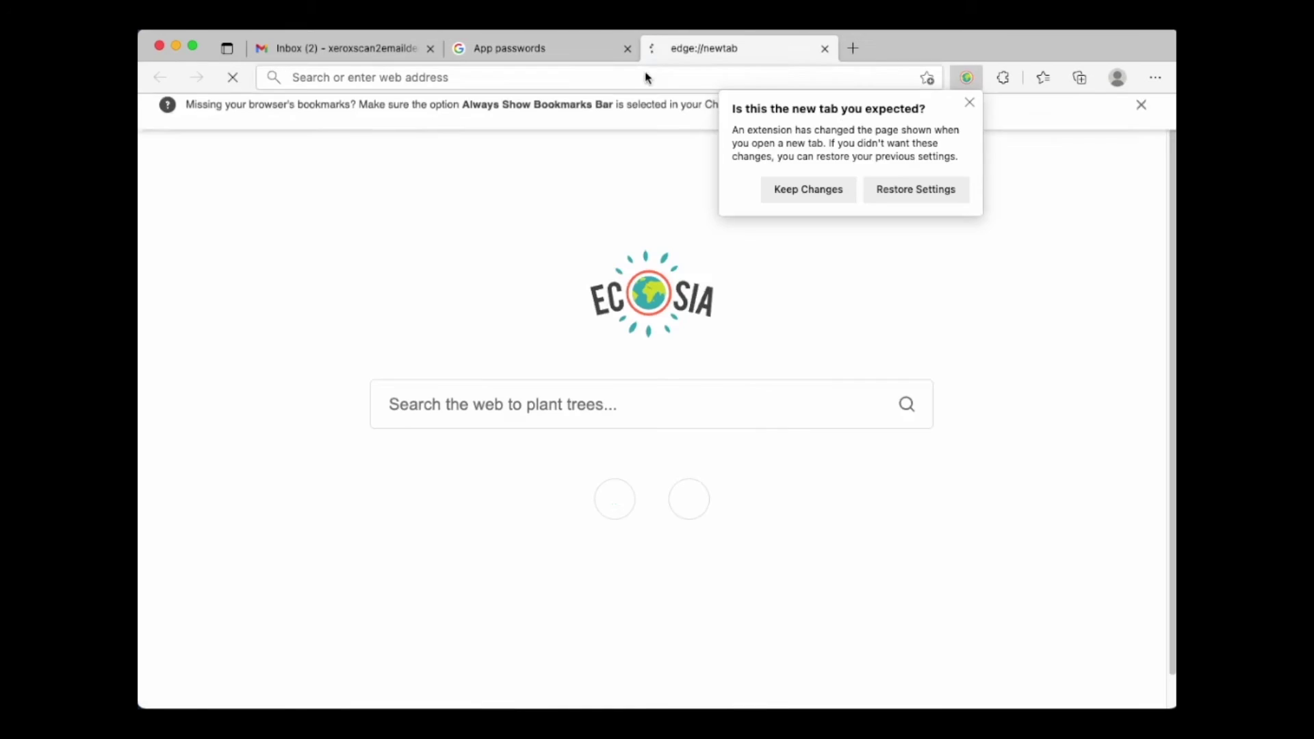
left_click(753, 80)
type("10")
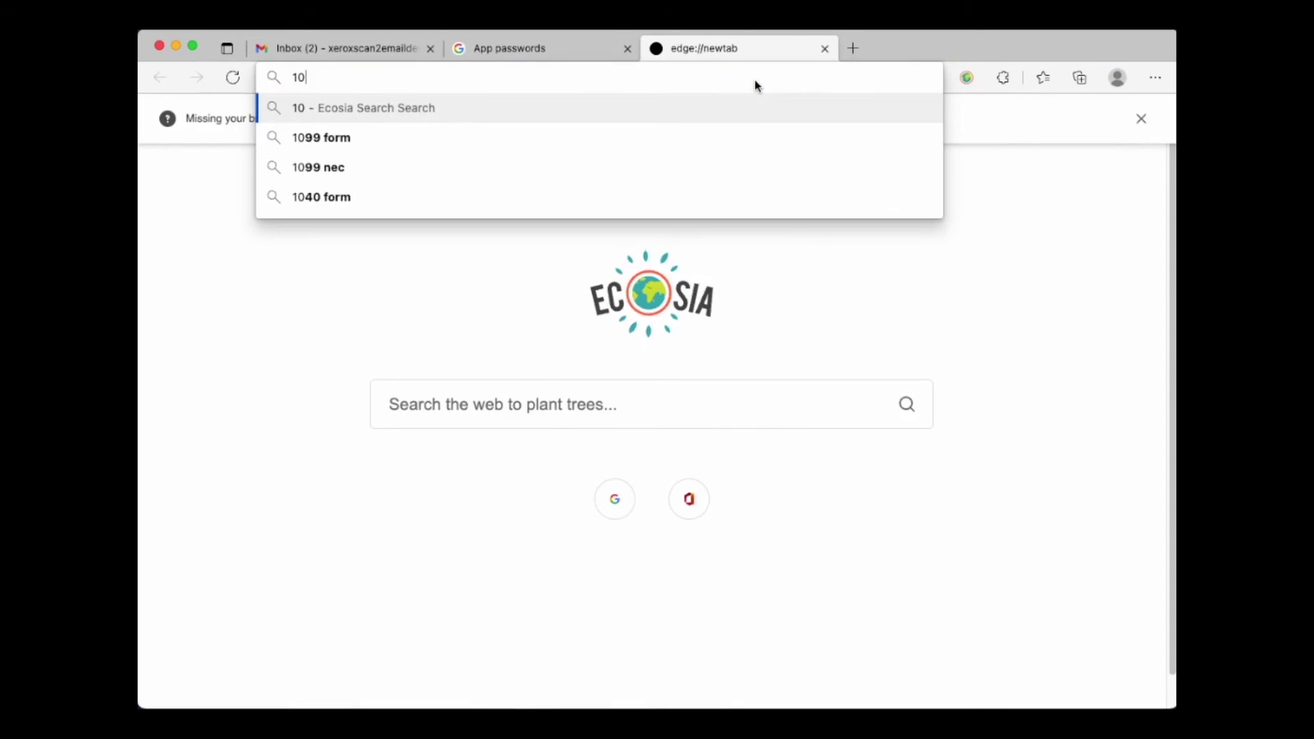
type(".3.1.136")
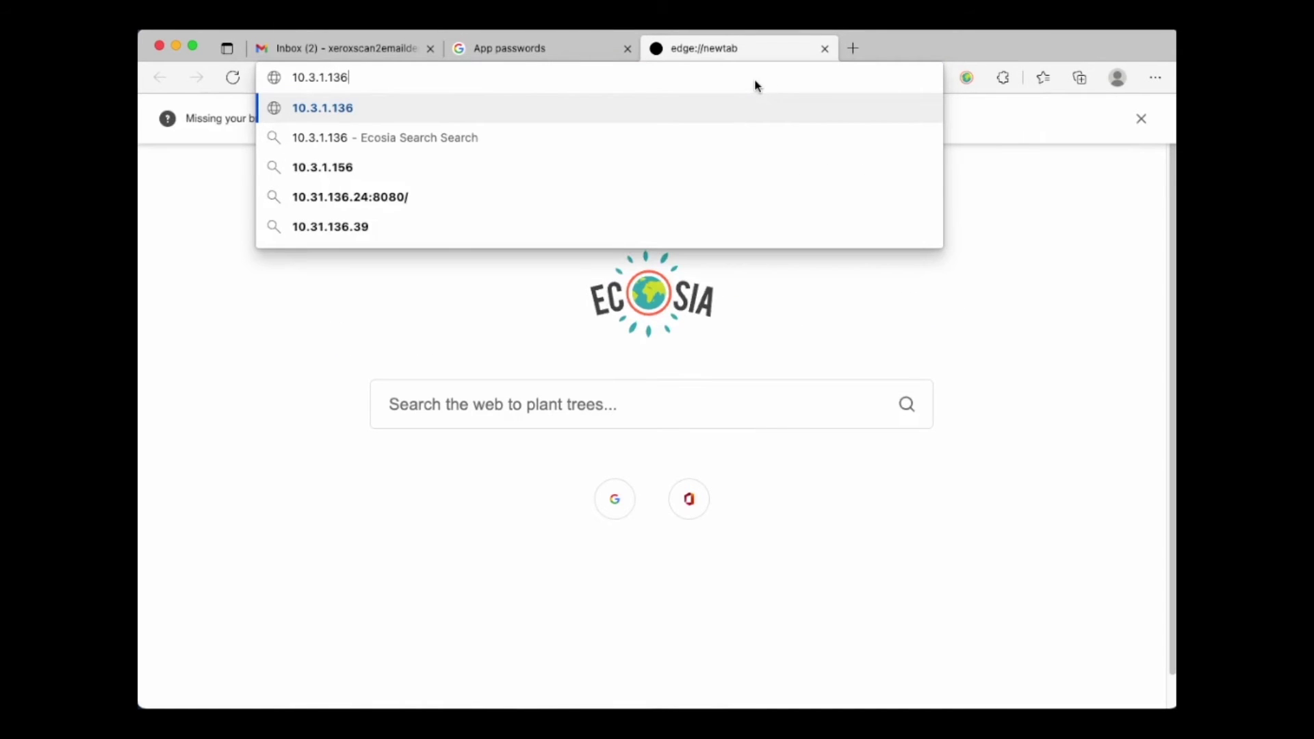
key("Return")
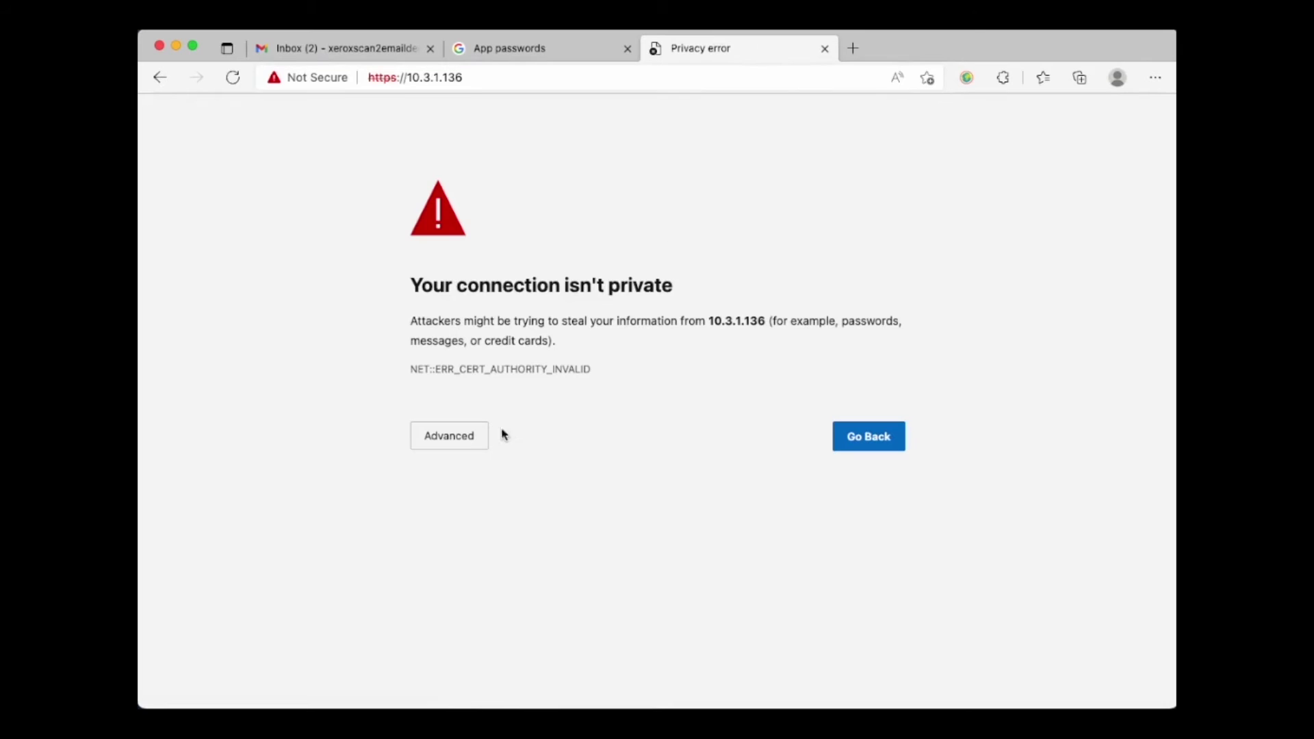
left_click(478, 438)
left_click(481, 566)
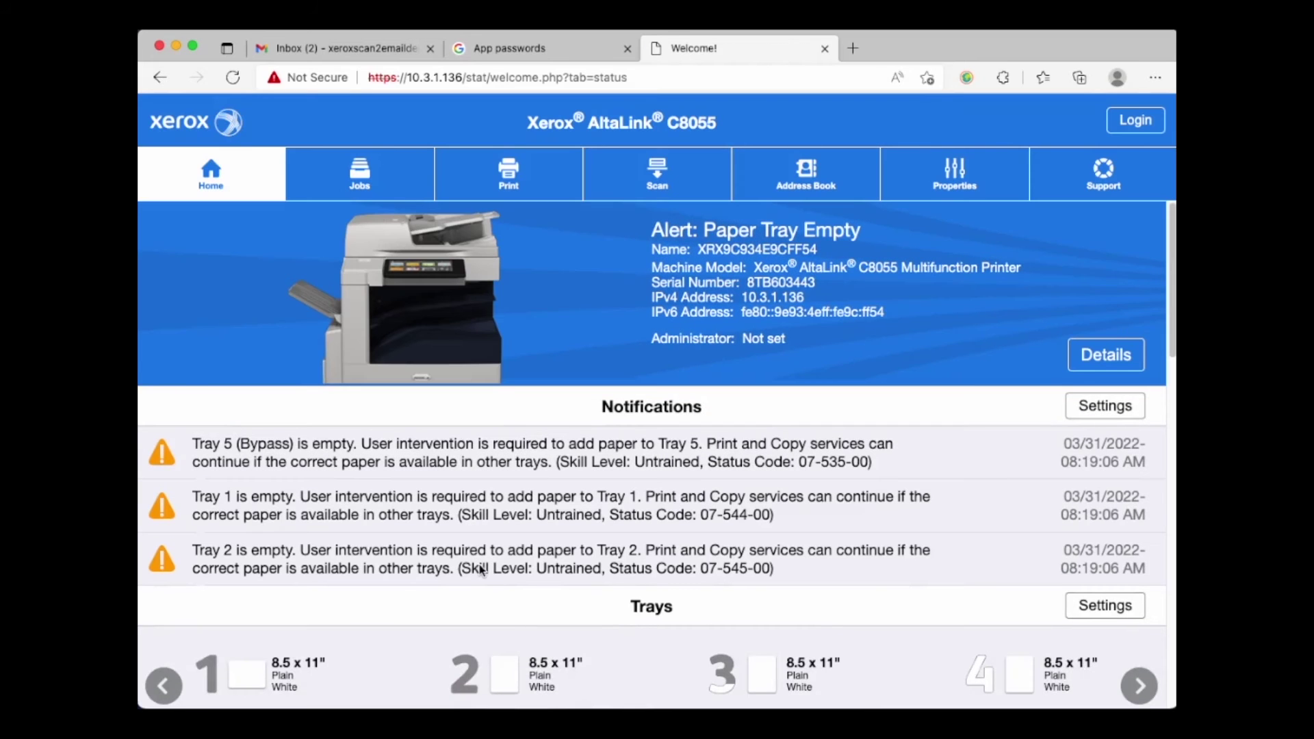
left_click(947, 177)
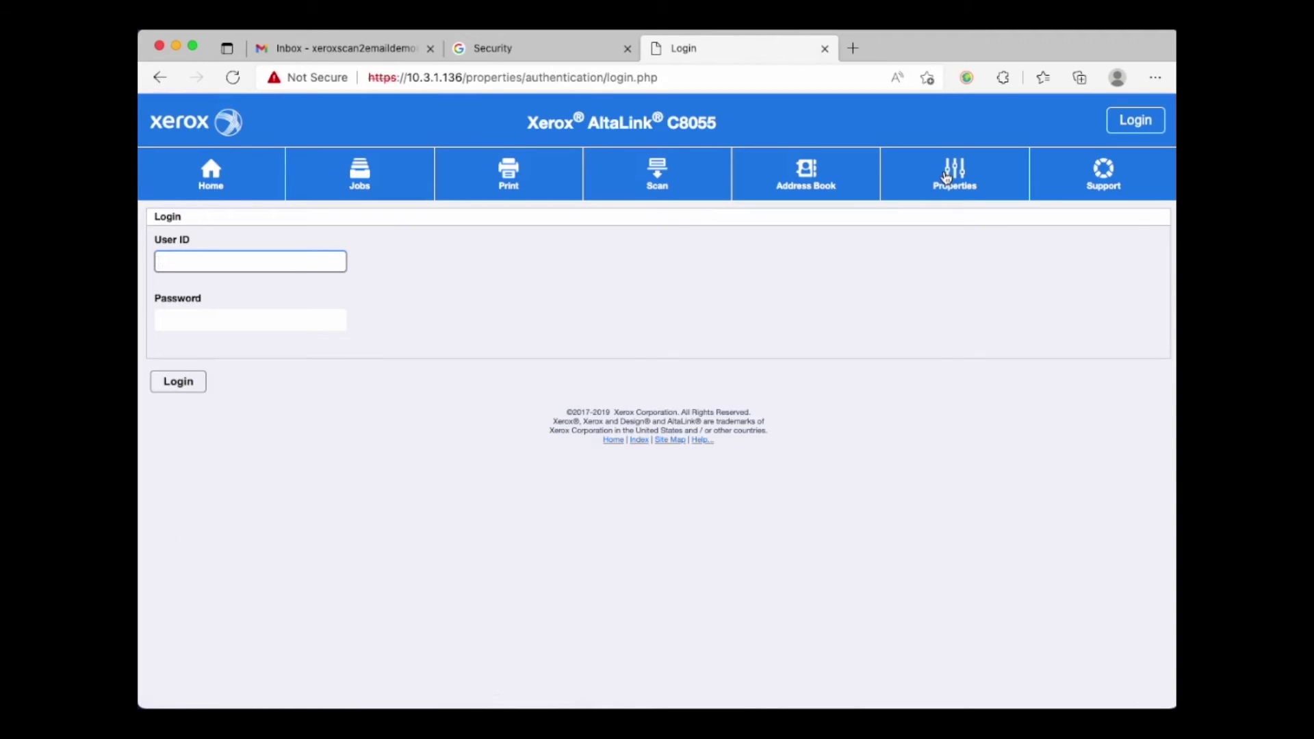
Log in as admin with the administrator password and go to Apps > Email > Setup
type("admin")
key("Tab")
type("1111")
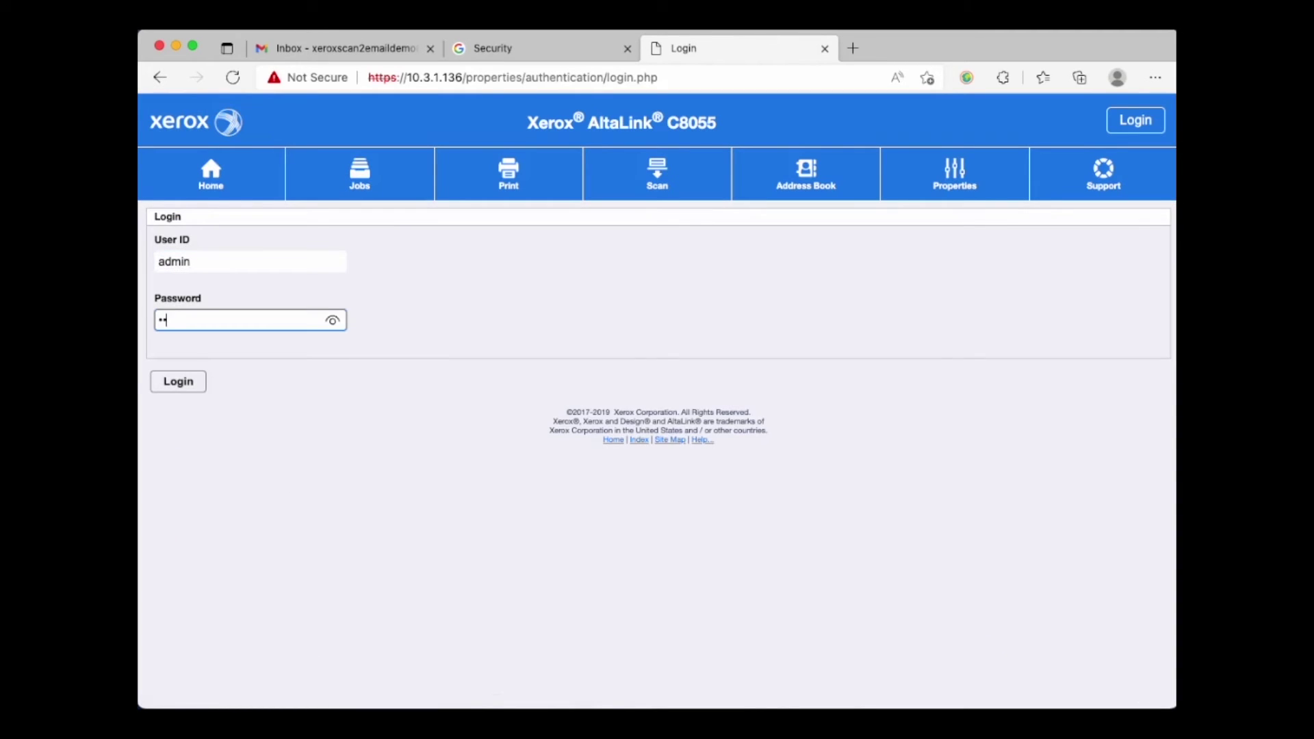
key("Return")
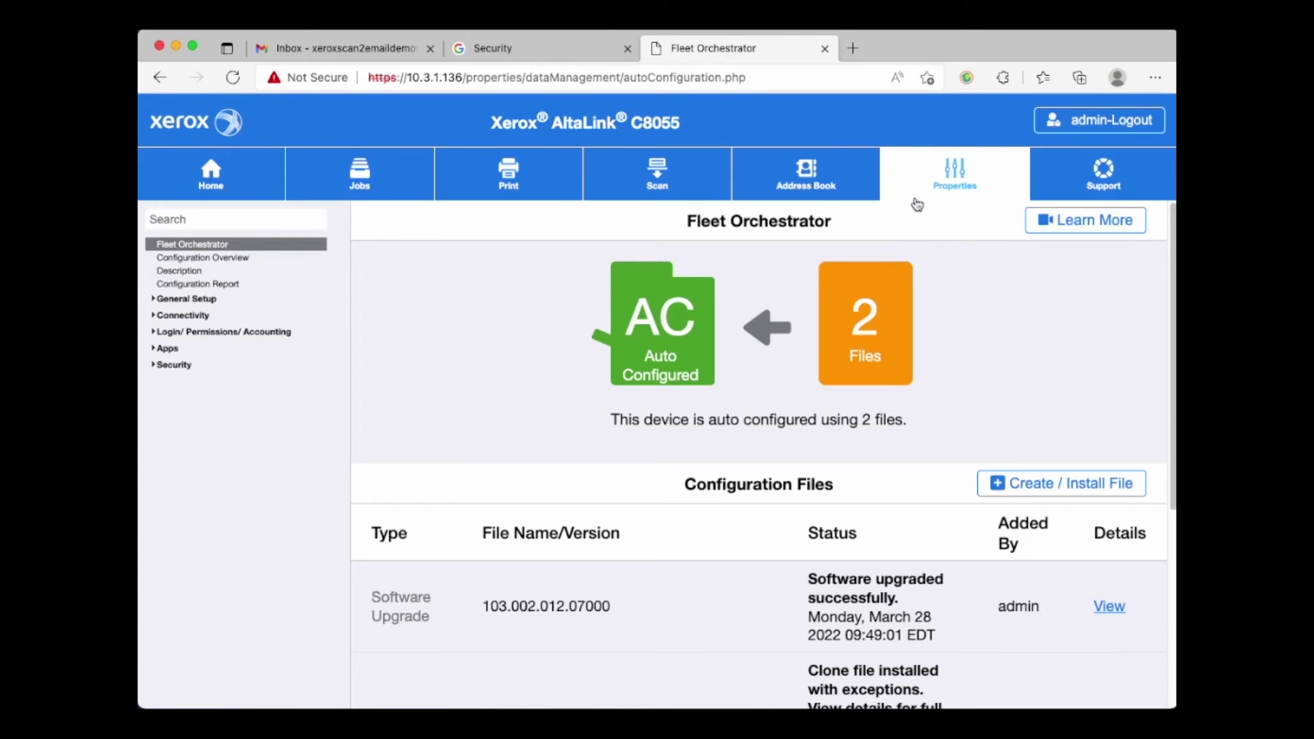
left_click(164, 350)
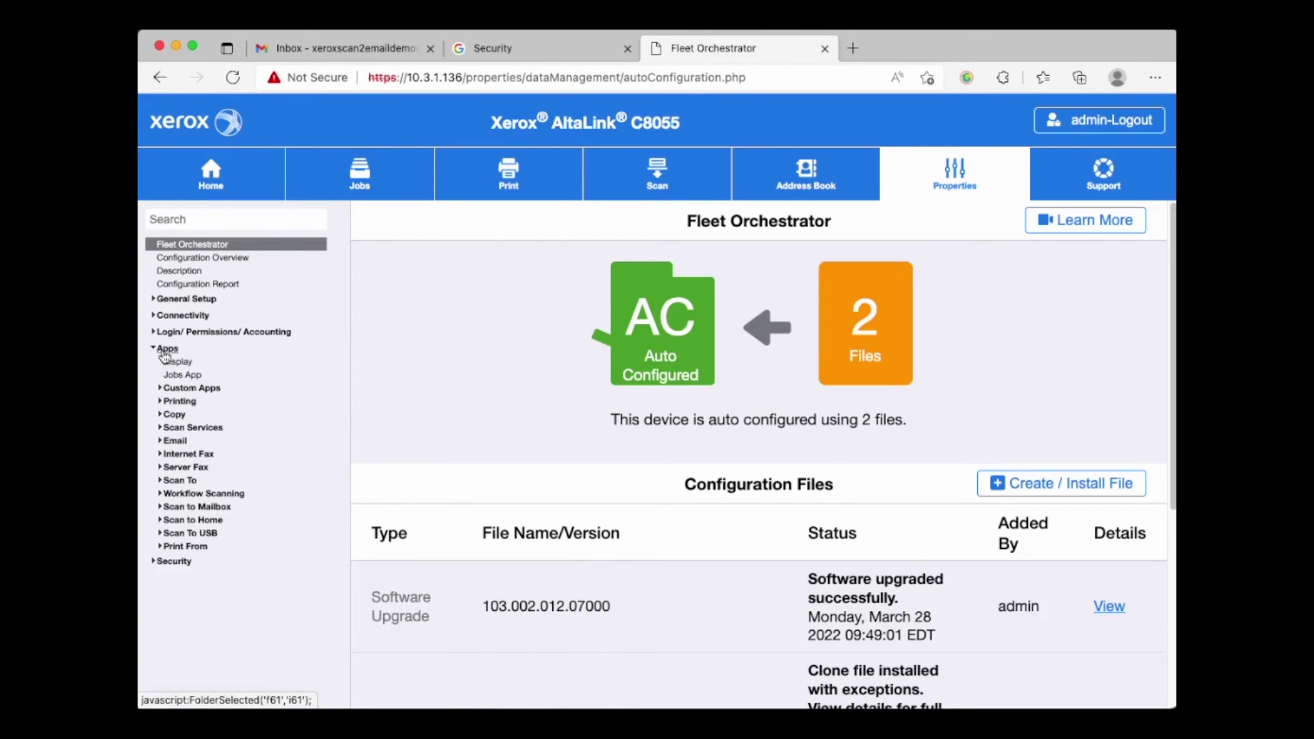
left_click(174, 440)
left_click(182, 455)
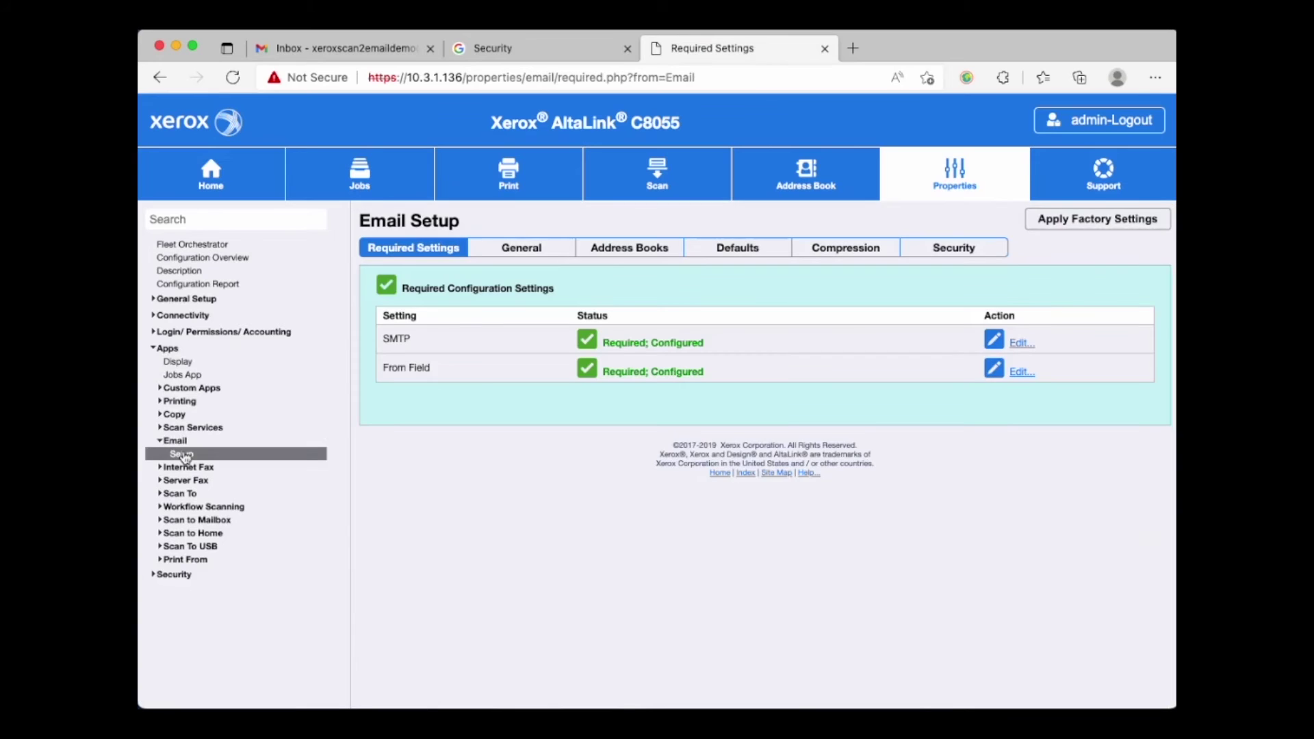
Paste the Gmail app password into SMTP Authentication's Password and Retype Password fields and save
left_click(1018, 346)
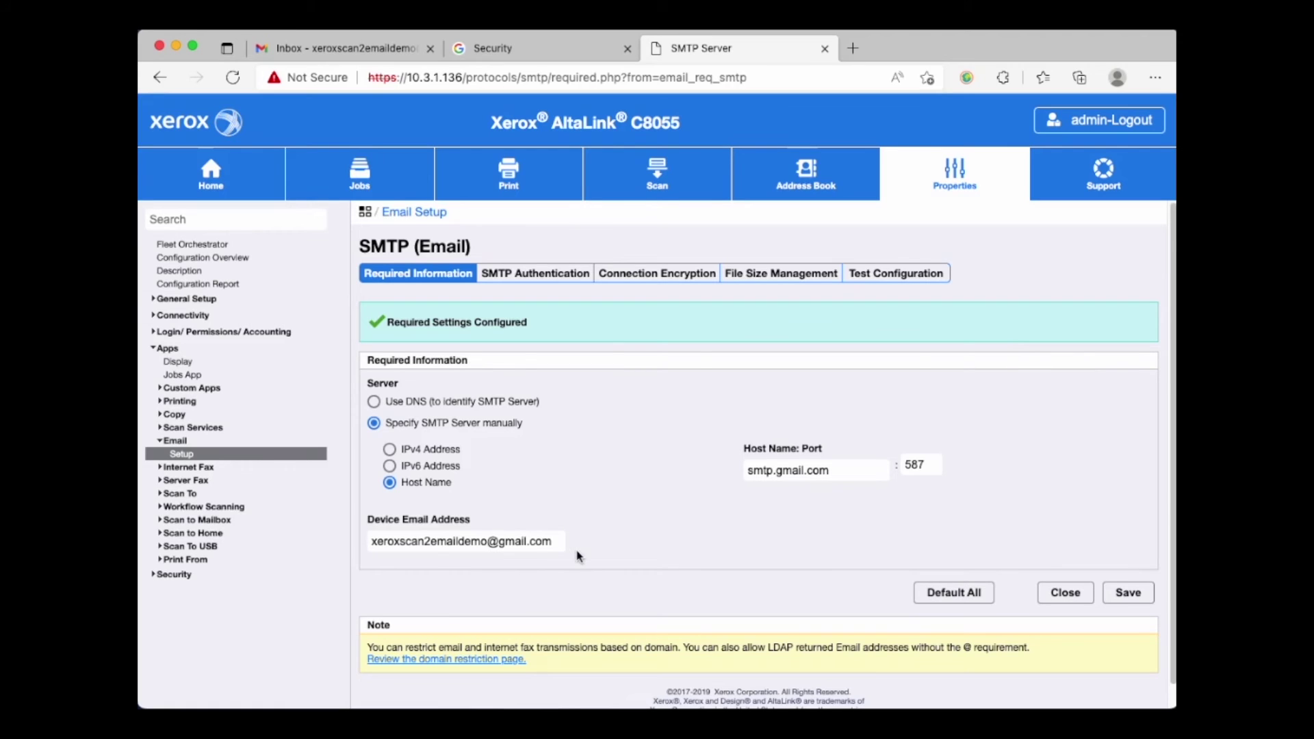
left_click(567, 281)
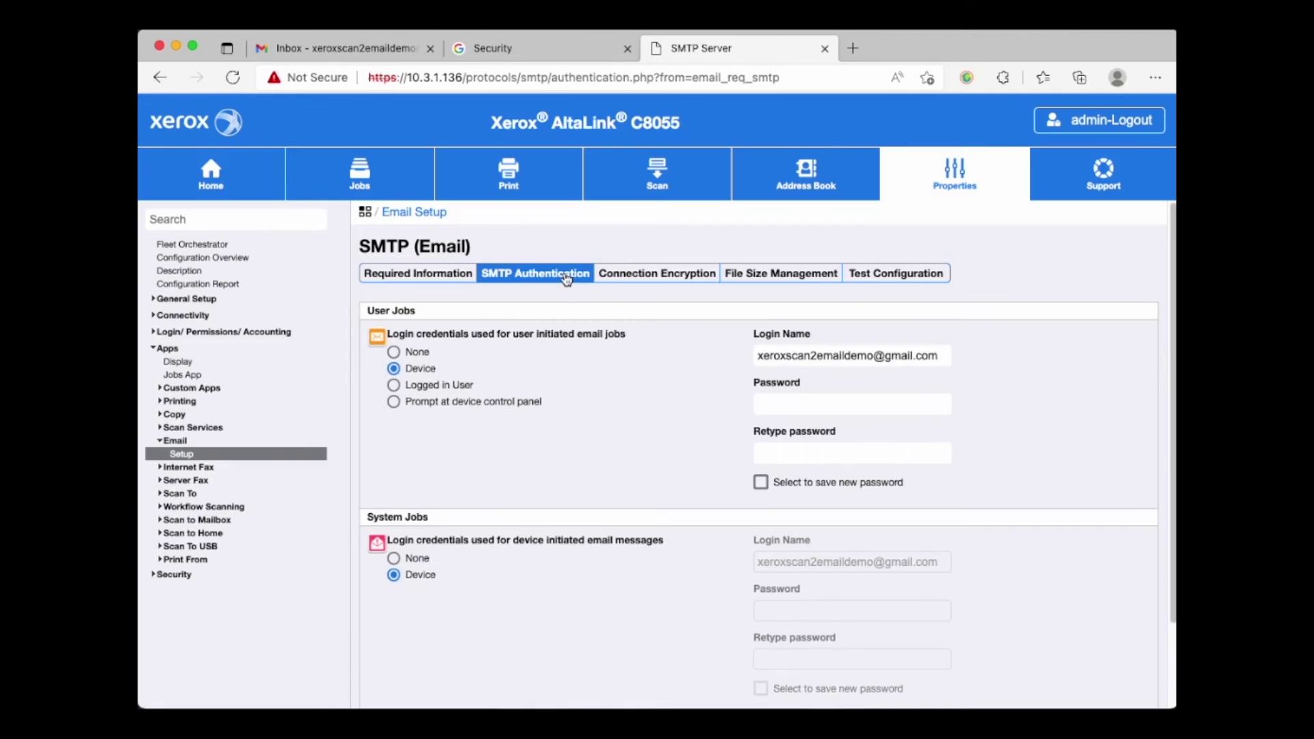
left_click(780, 407)
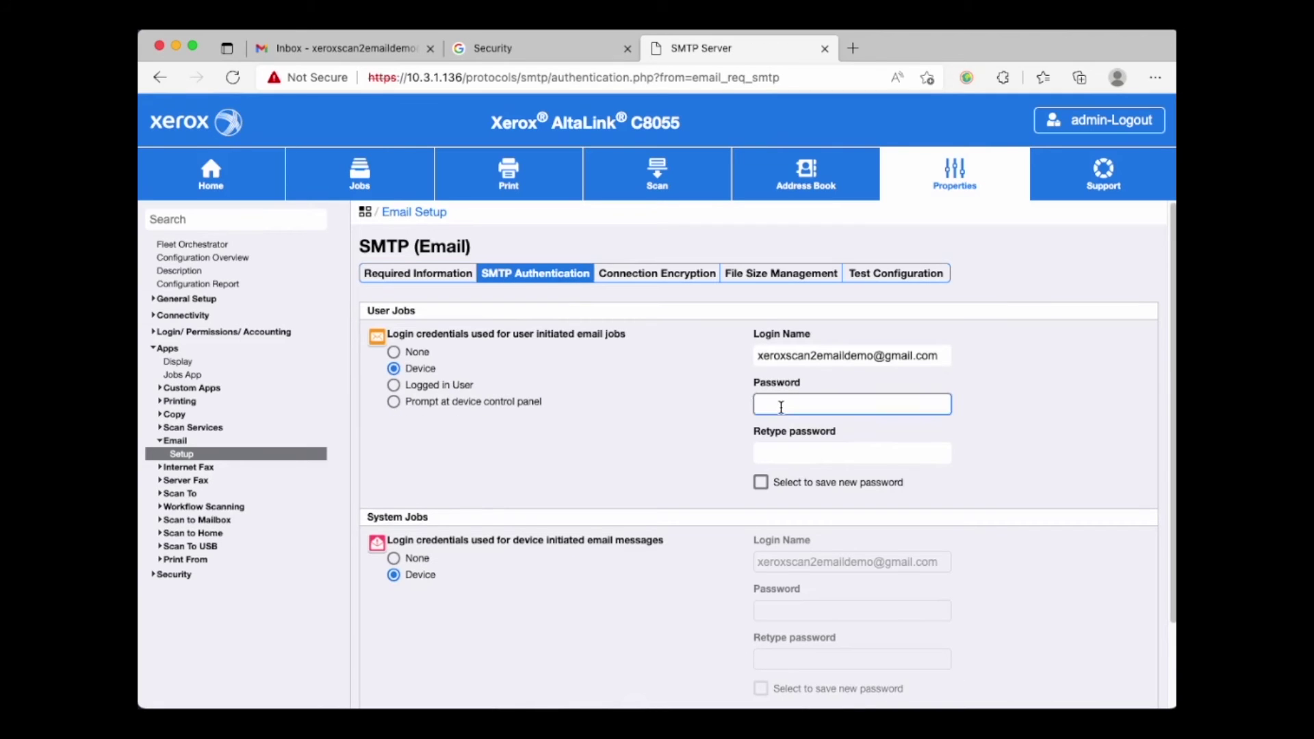
right_click(781, 407)
left_click(817, 572)
left_click(808, 455)
right_click(807, 455)
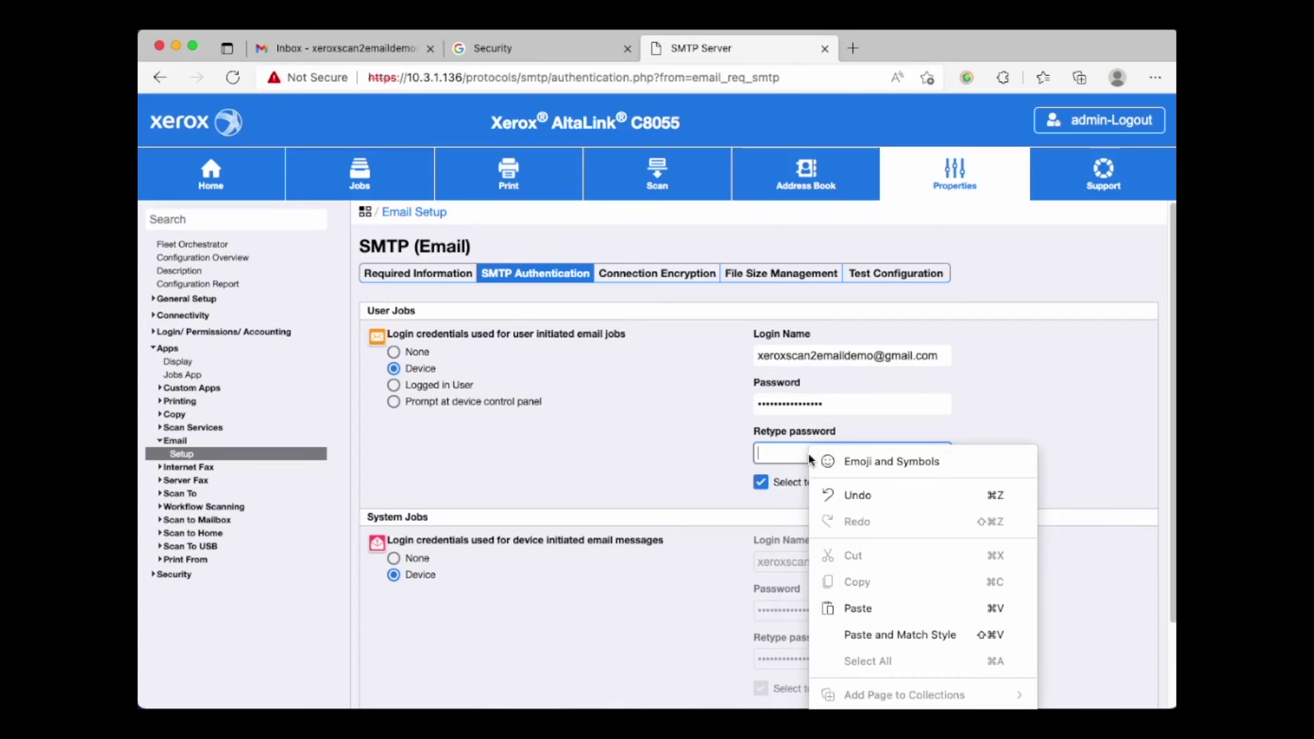
left_click(848, 608)
left_click(1047, 431)
scroll(1046, 431, "down", 3)
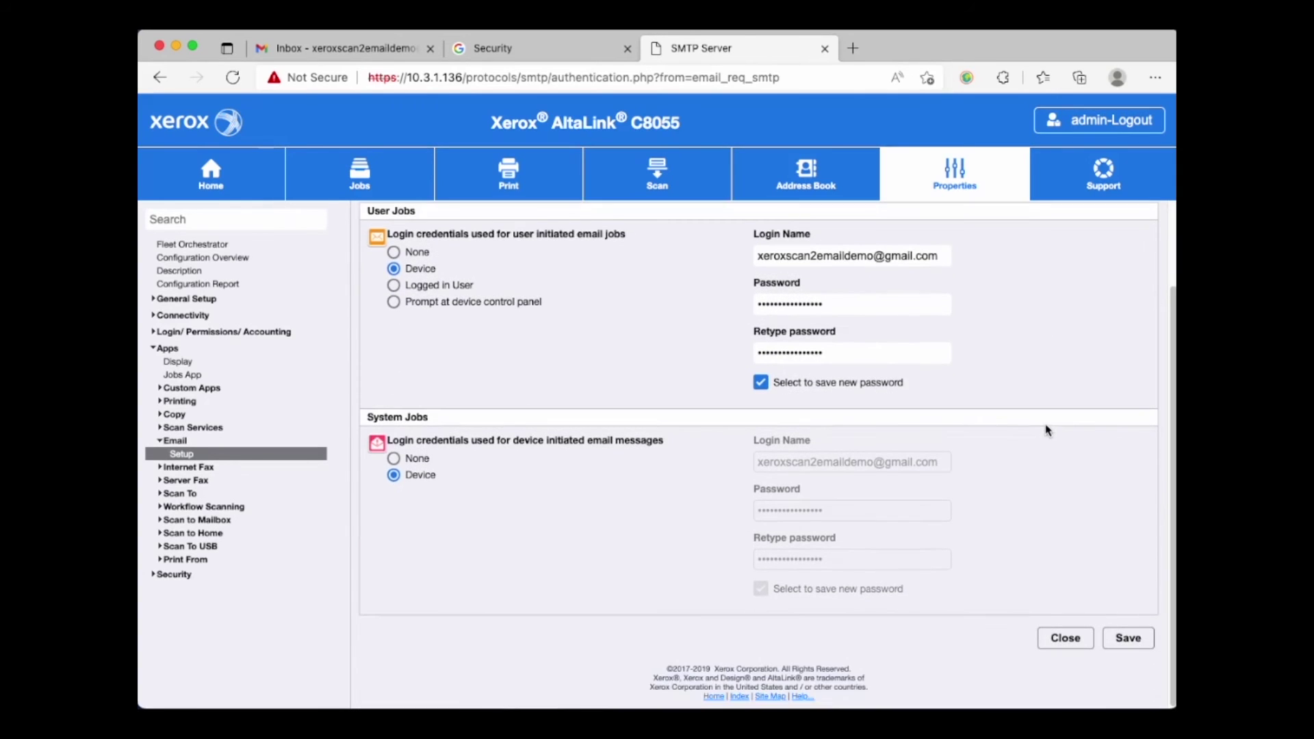
left_click(1127, 637)
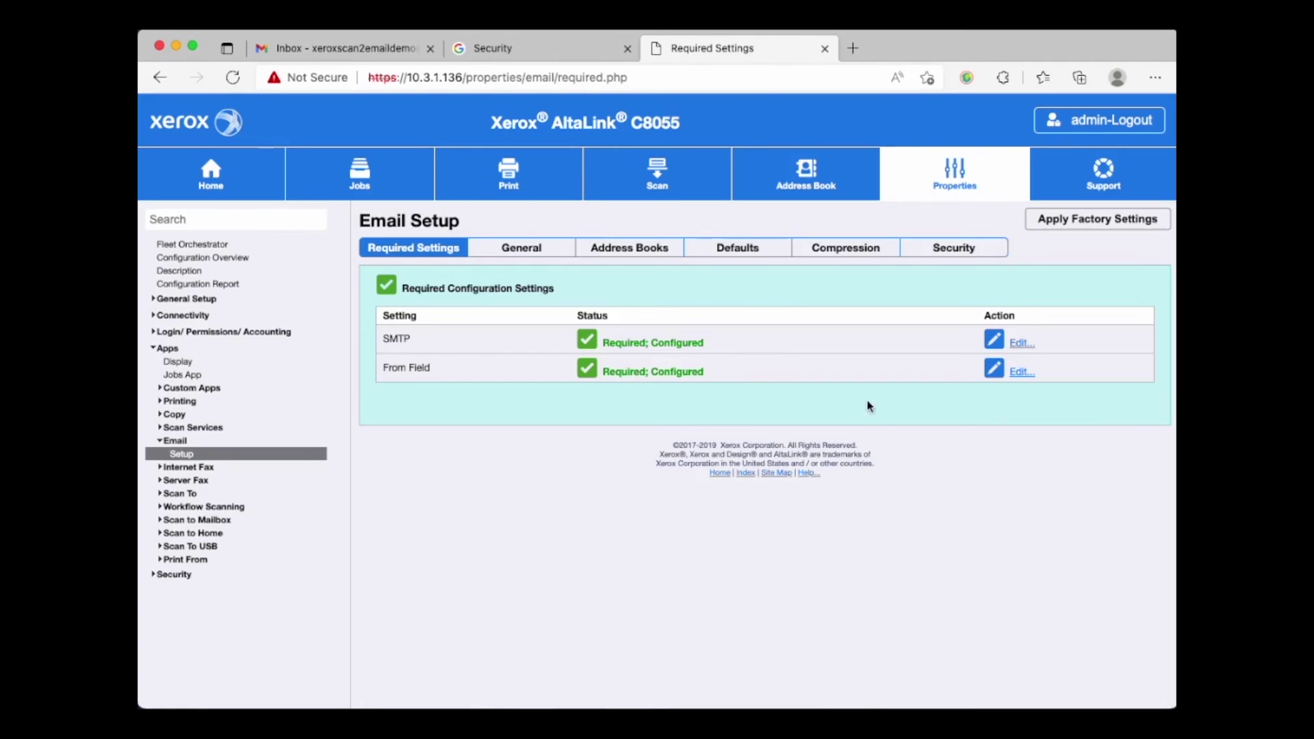
Copy the Device Email Address from the SMTP settings
left_click(1020, 343)
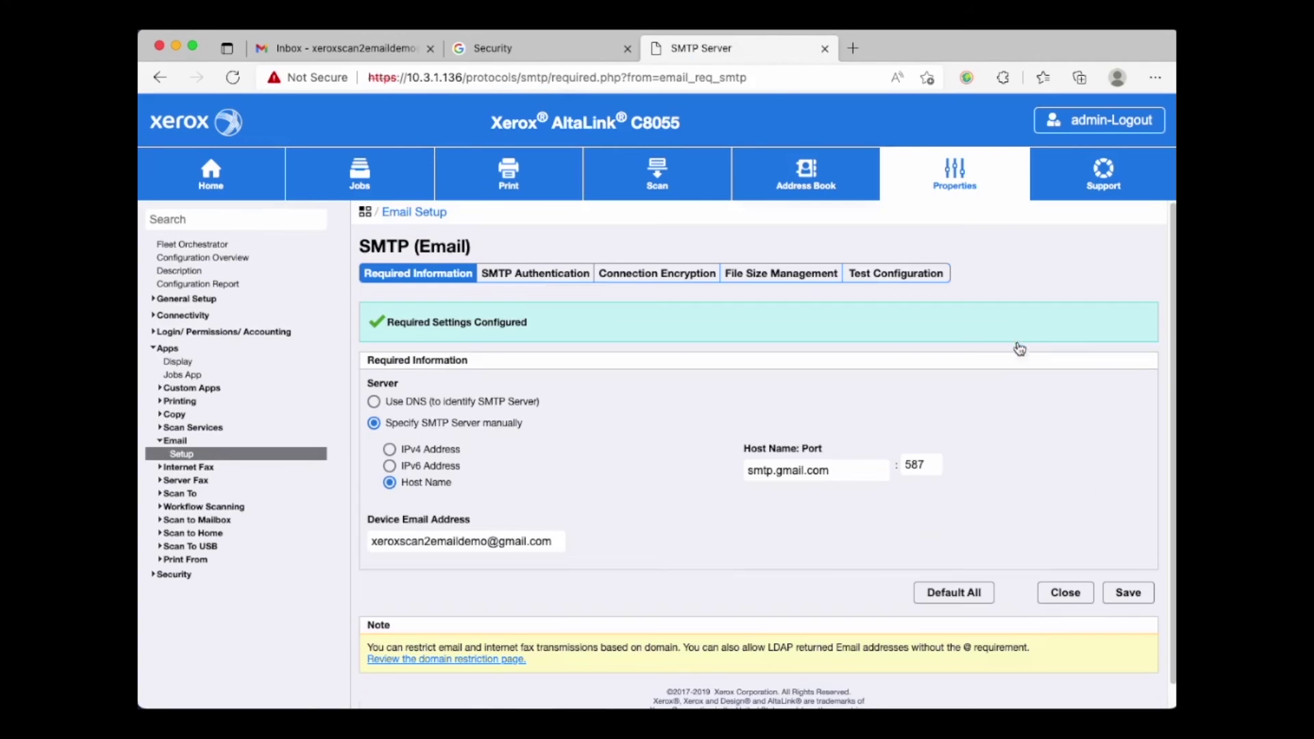
triple_click(452, 538)
key("super+c")
right_click(452, 537)
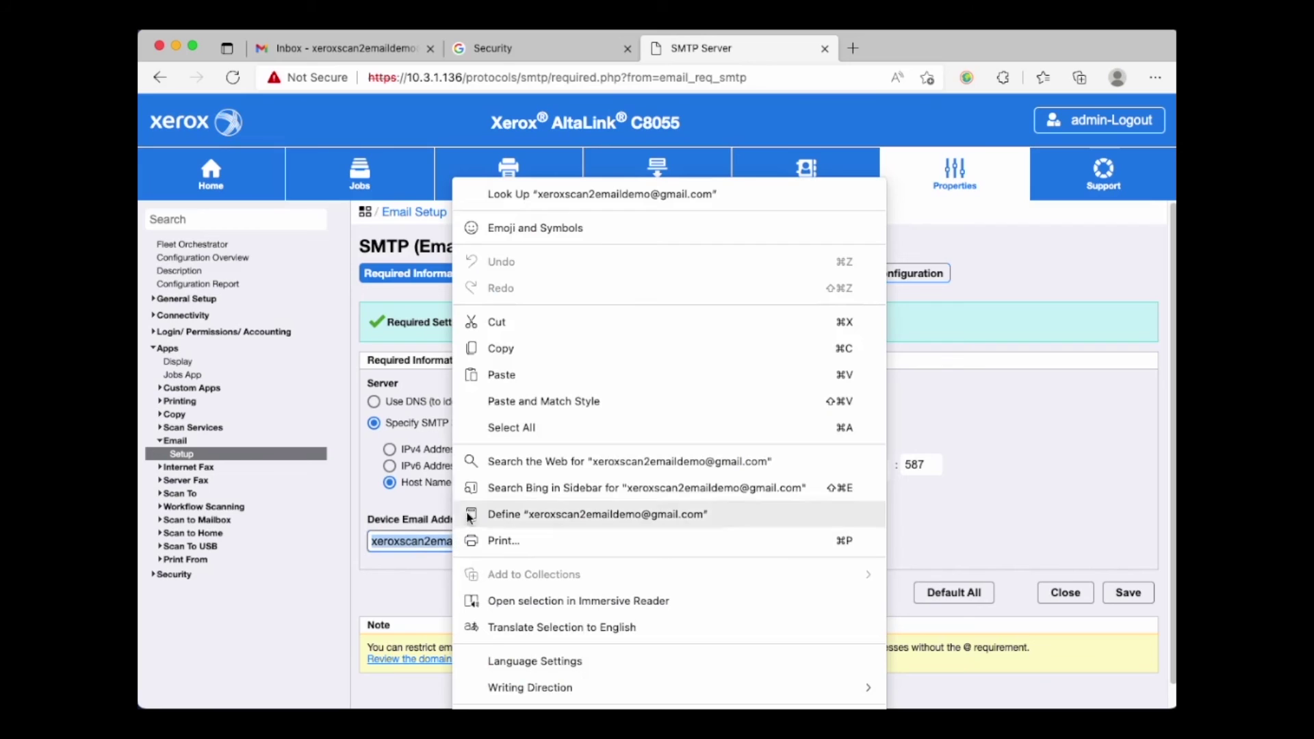
left_click(503, 348)
Send a test email from Test Configuration to the copied device address
left_click(861, 277)
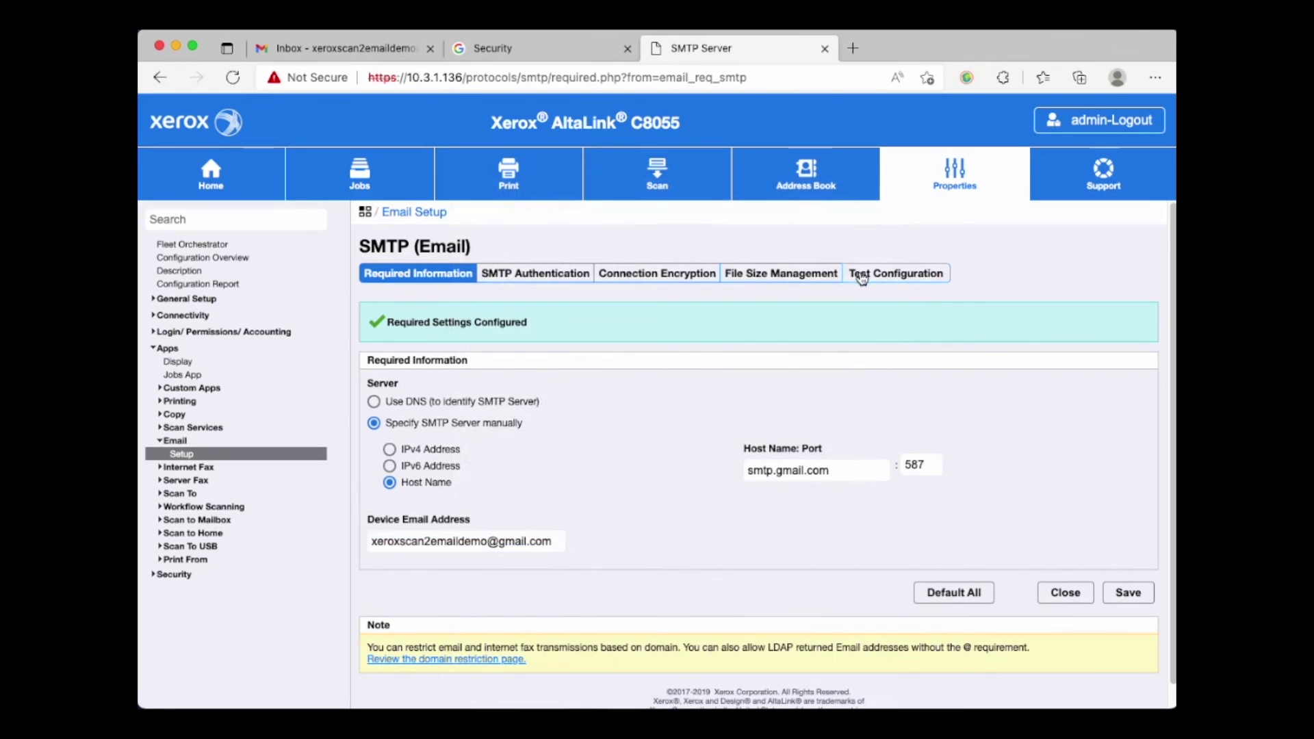
left_click(714, 360)
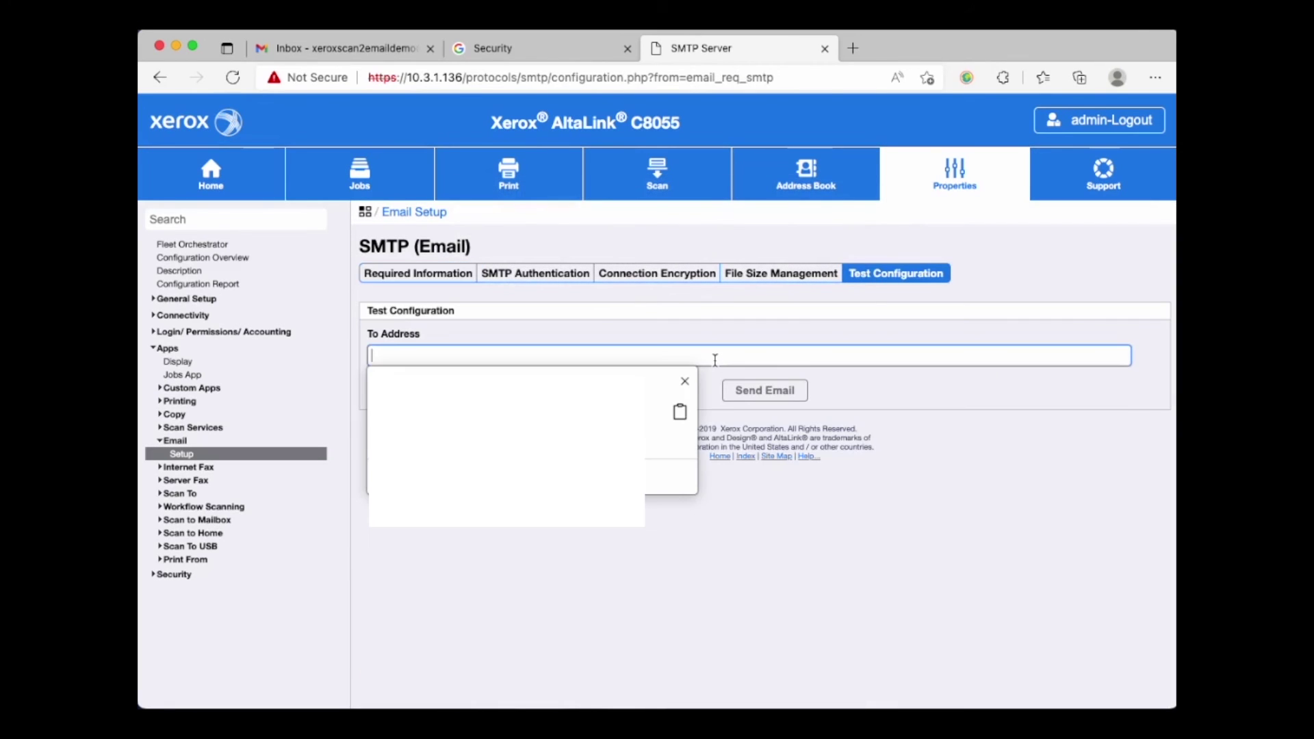
right_click(714, 360)
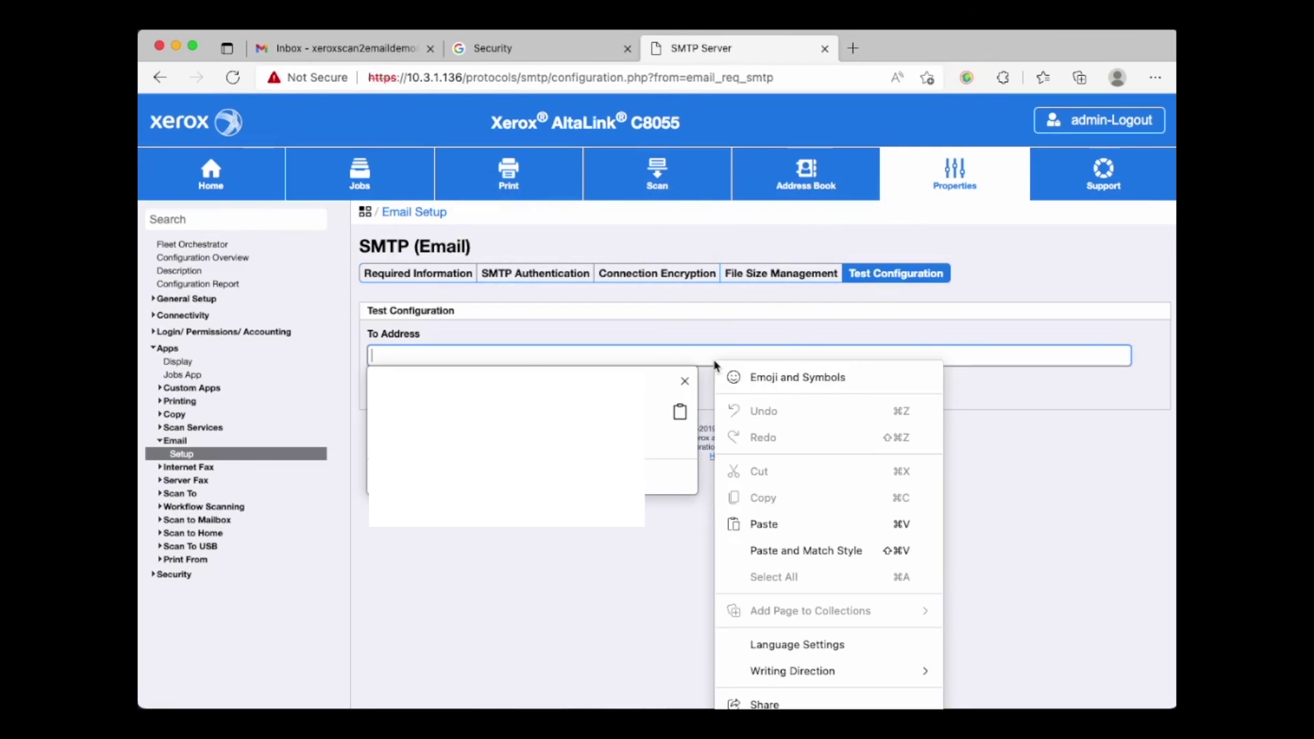
left_click(761, 524)
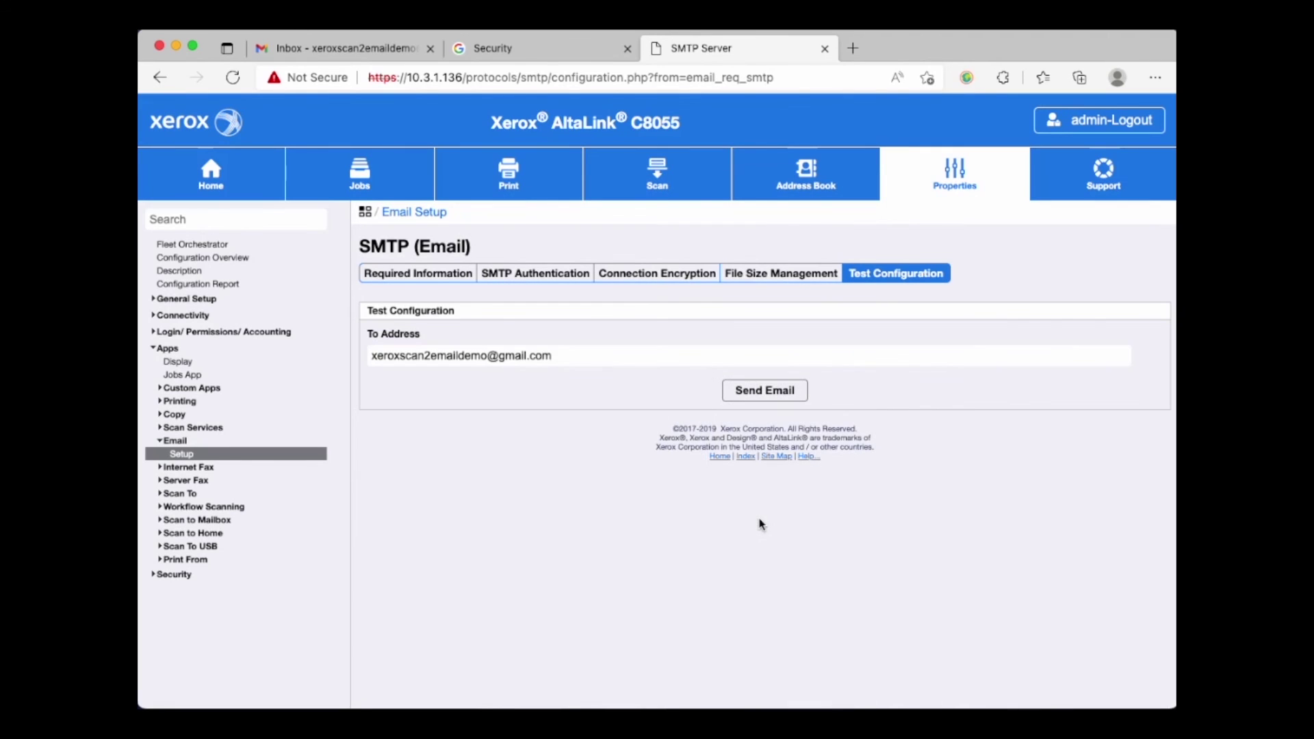
left_click(745, 389)
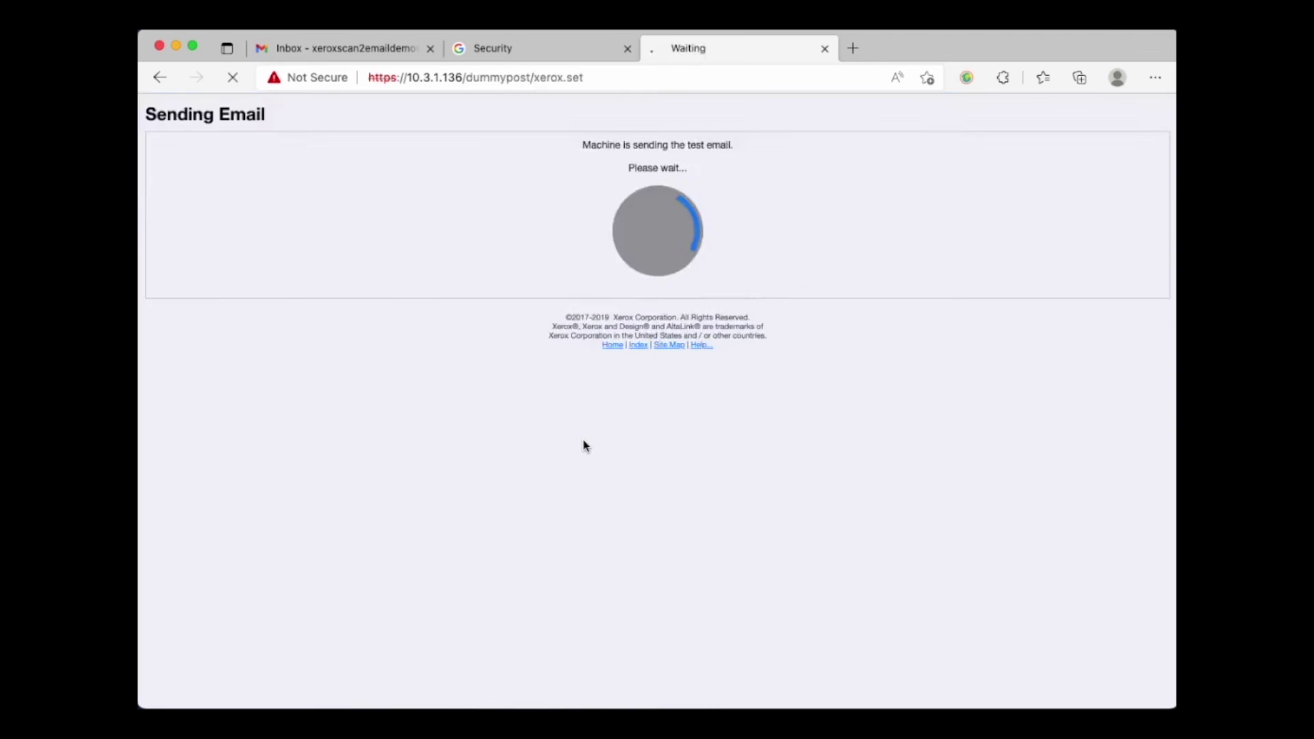
left_click(1116, 298)
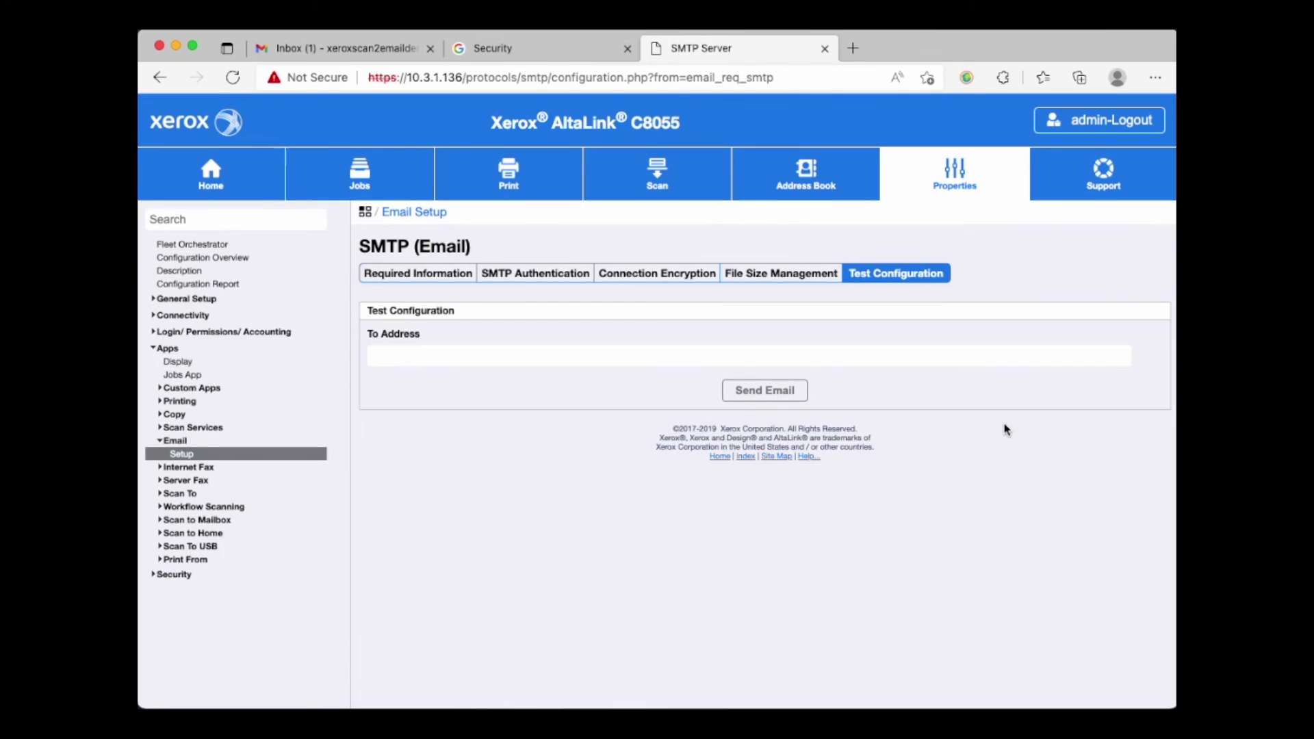
left_click(361, 50)
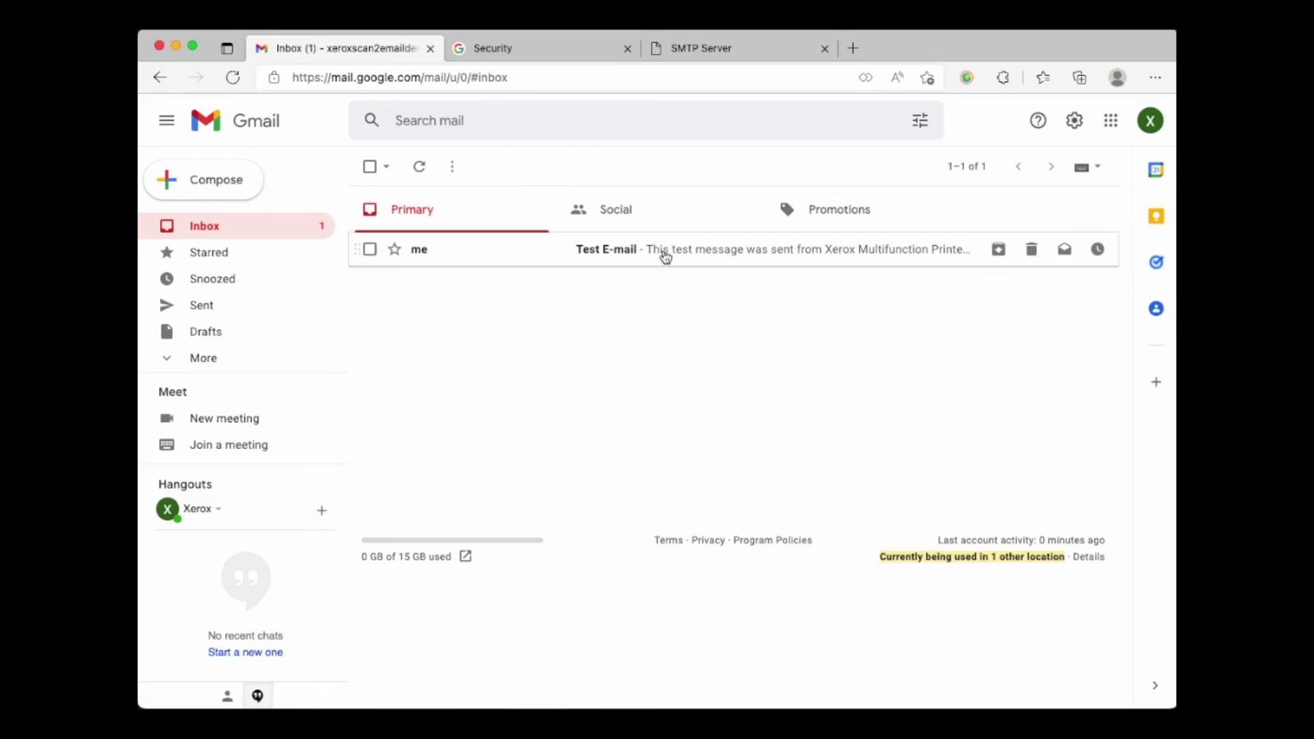
Open the 'Test E-mail' message sent by the Xerox AltaLink C8055 at 10.3.1.136
left_click(669, 258)
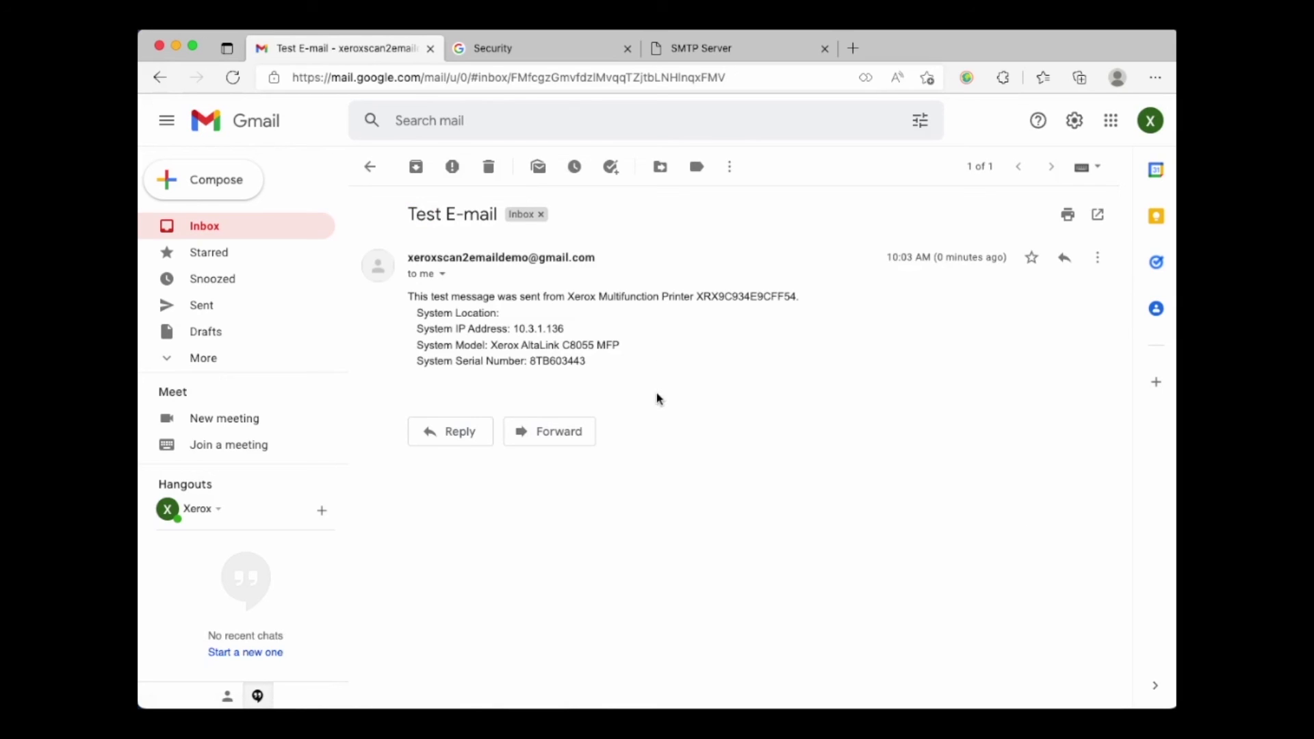